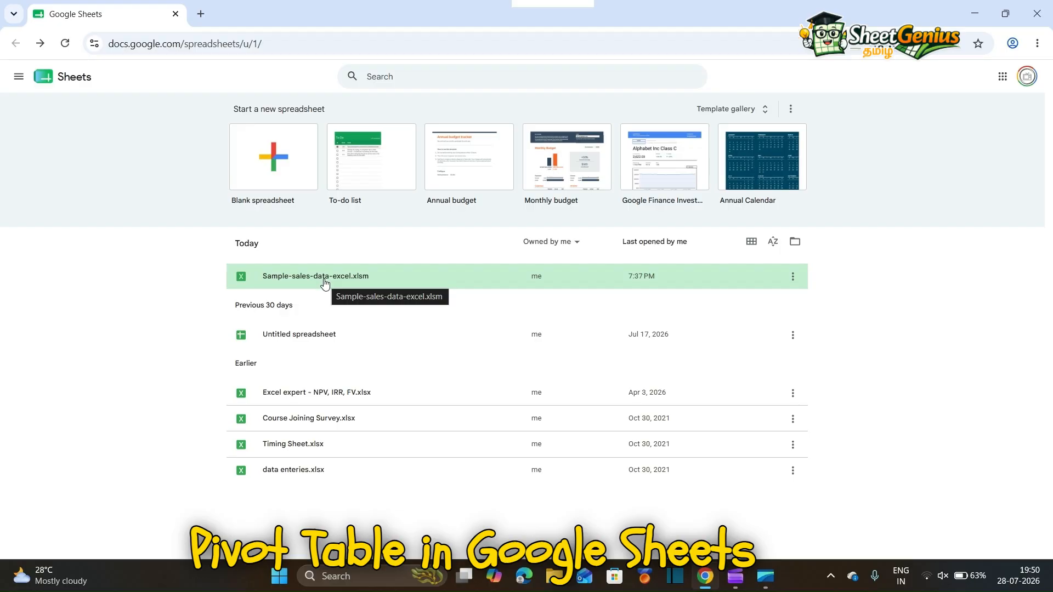
Open Sample-sales-data-excel.xlsm and save it as a Google Sheets file, keeping the converted copy in view
click(325, 281)
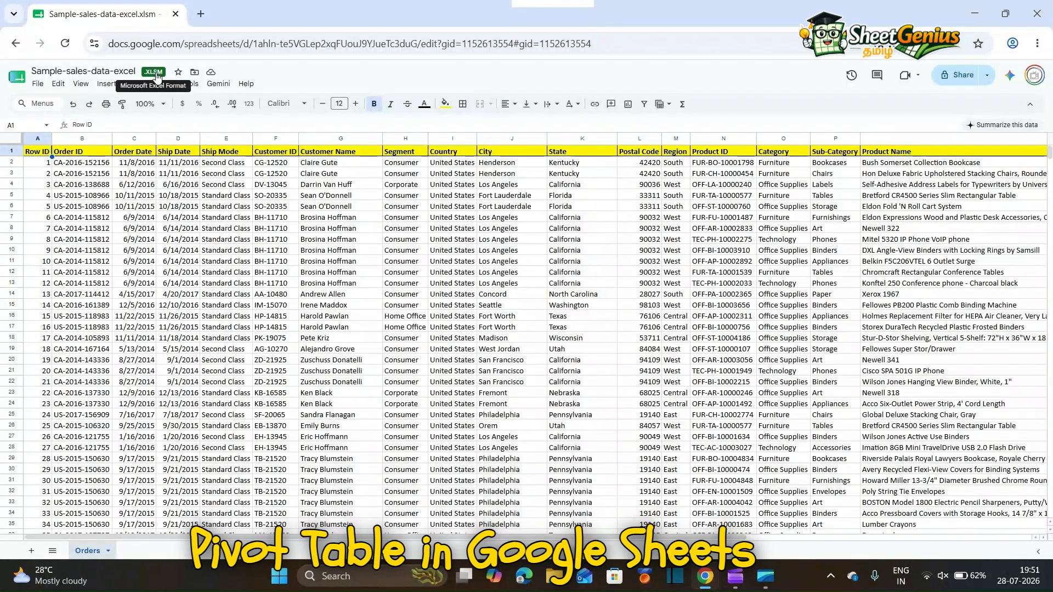
click(280, 273)
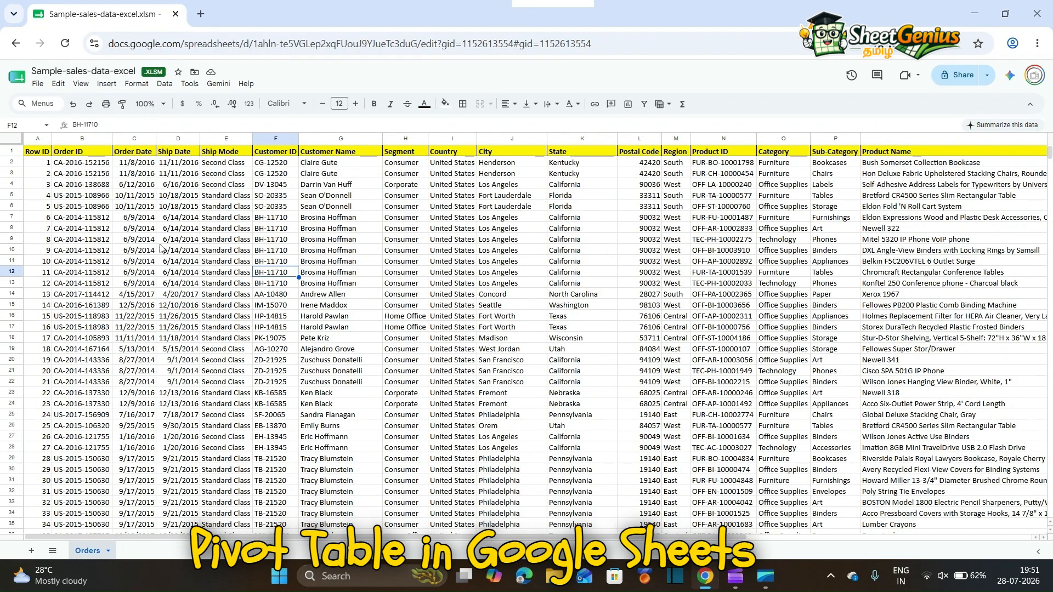
click(38, 85)
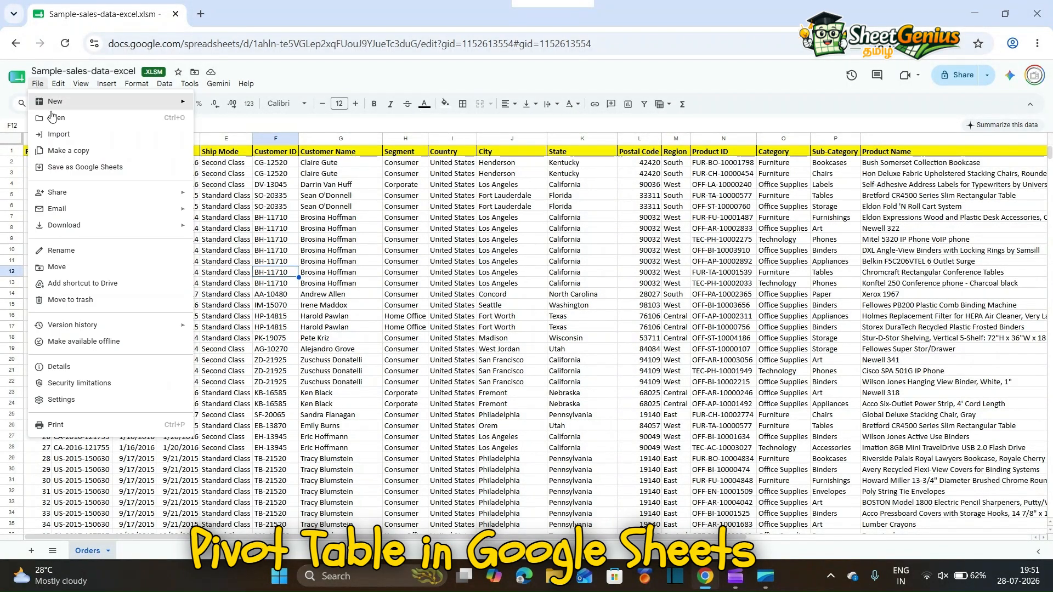
click(82, 176)
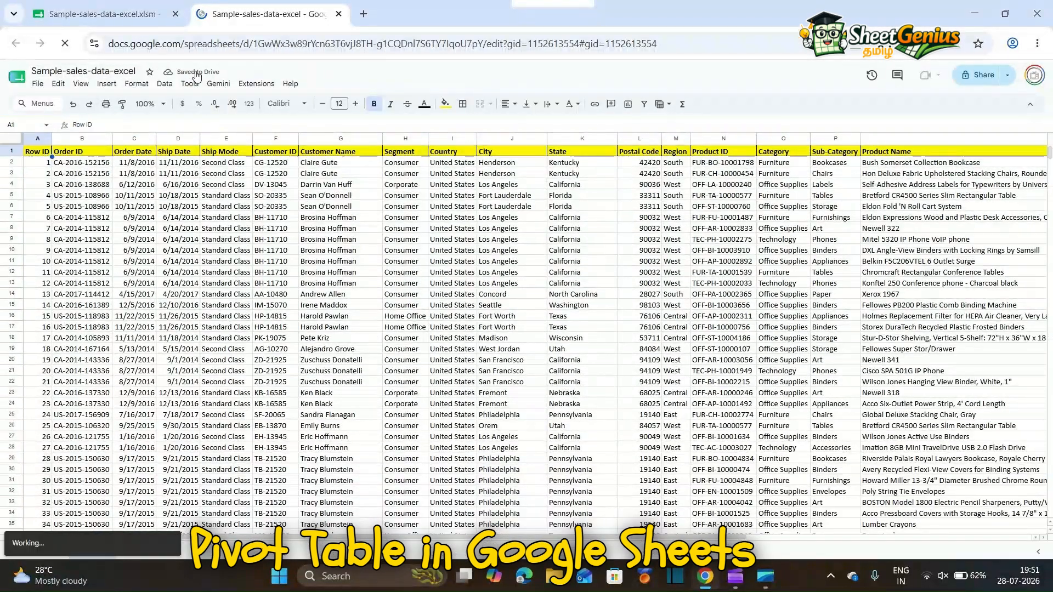
click(61, 11)
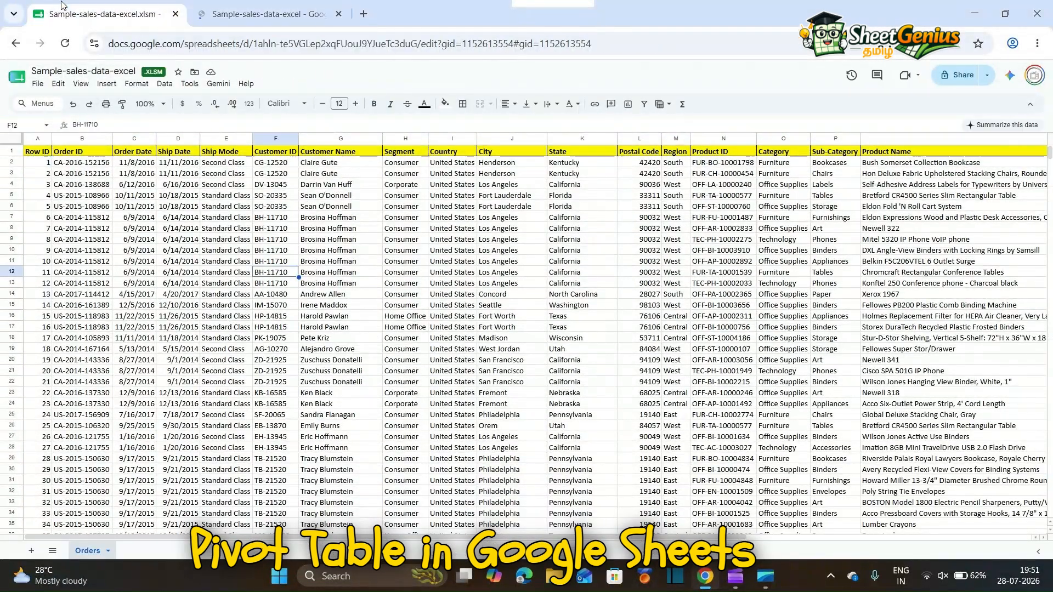
click(263, 14)
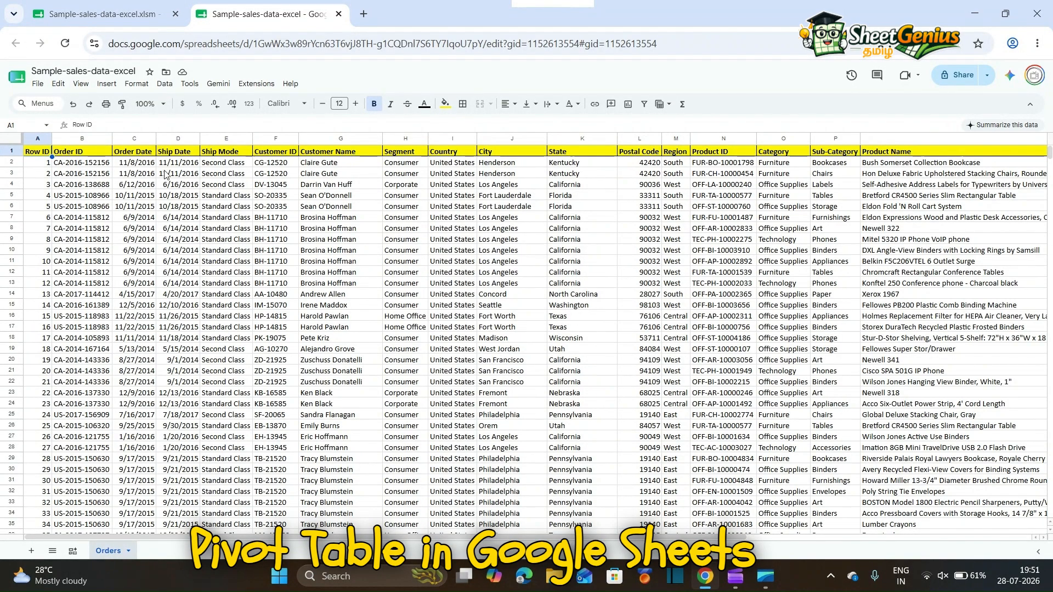
Create a pivot table on a new sheet from the full Orders data range A1:U9995
click(19, 145)
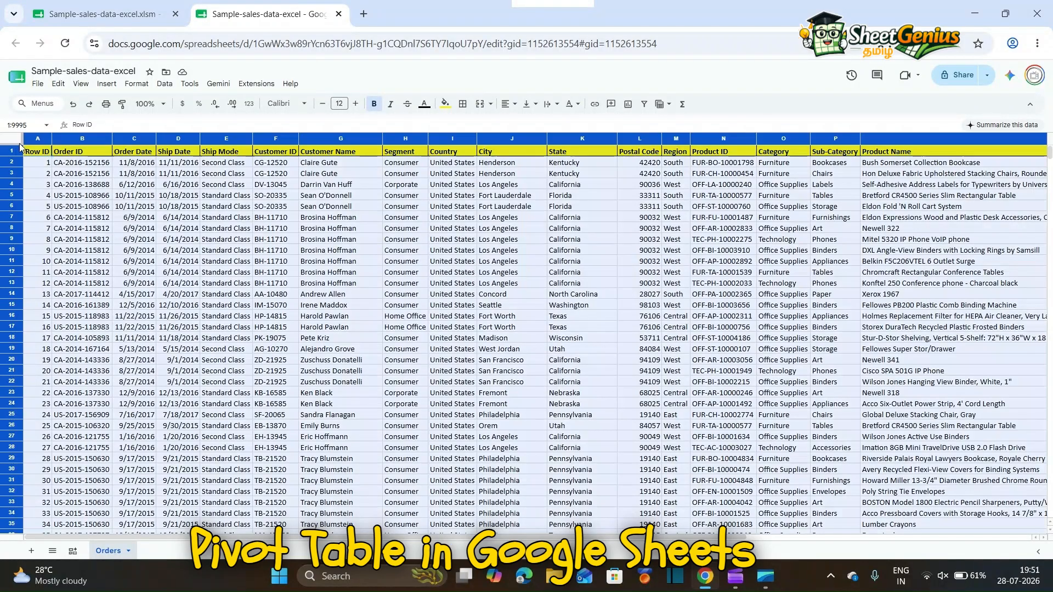
click(39, 156)
key(ctrl+a)
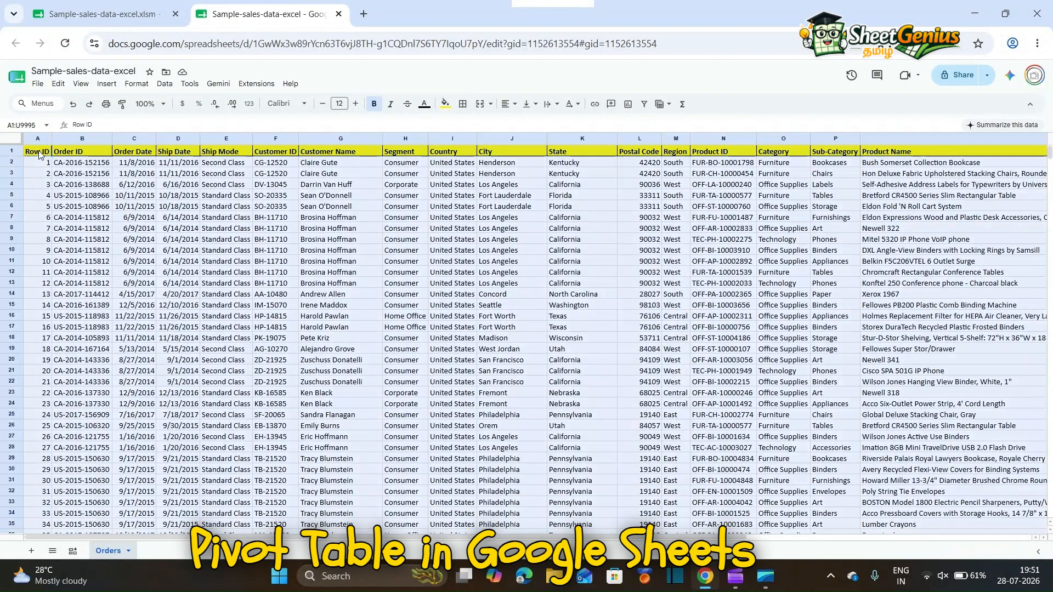
click(40, 155)
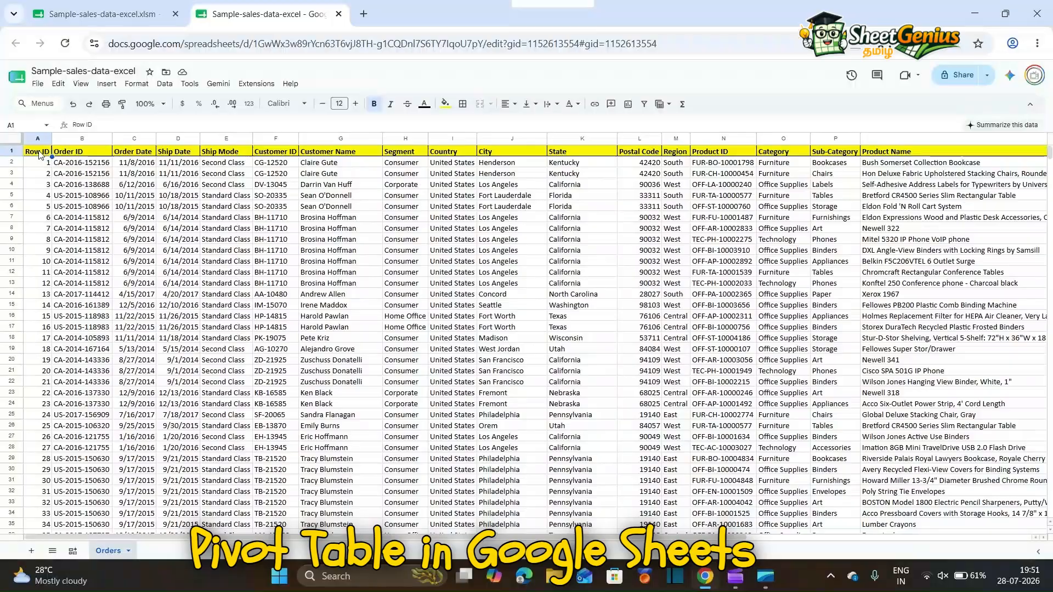
key(ctrl+shift+Down)
key(ctrl+shift+Right)
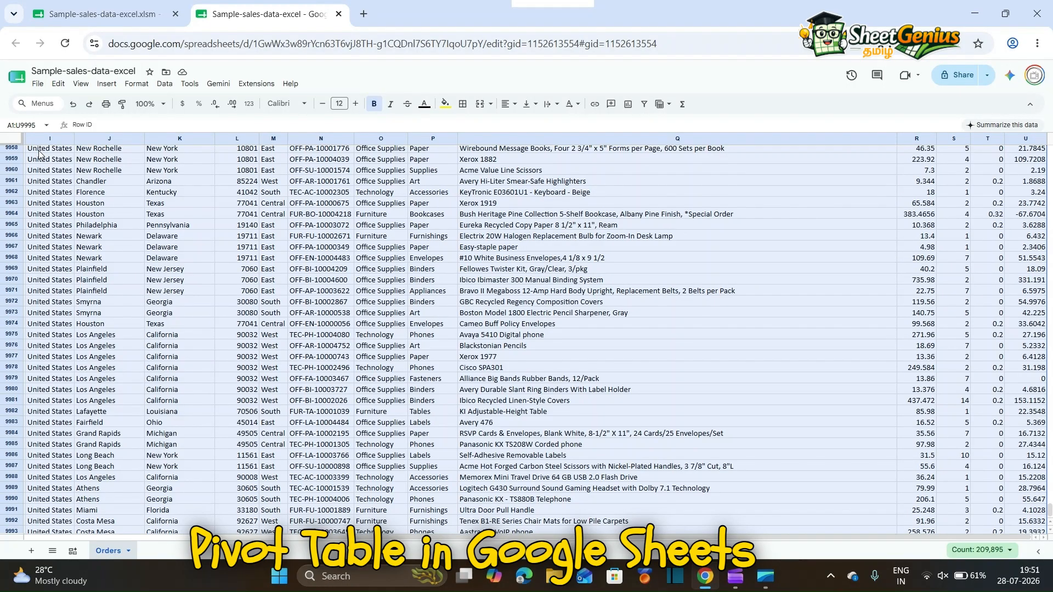
click(108, 84)
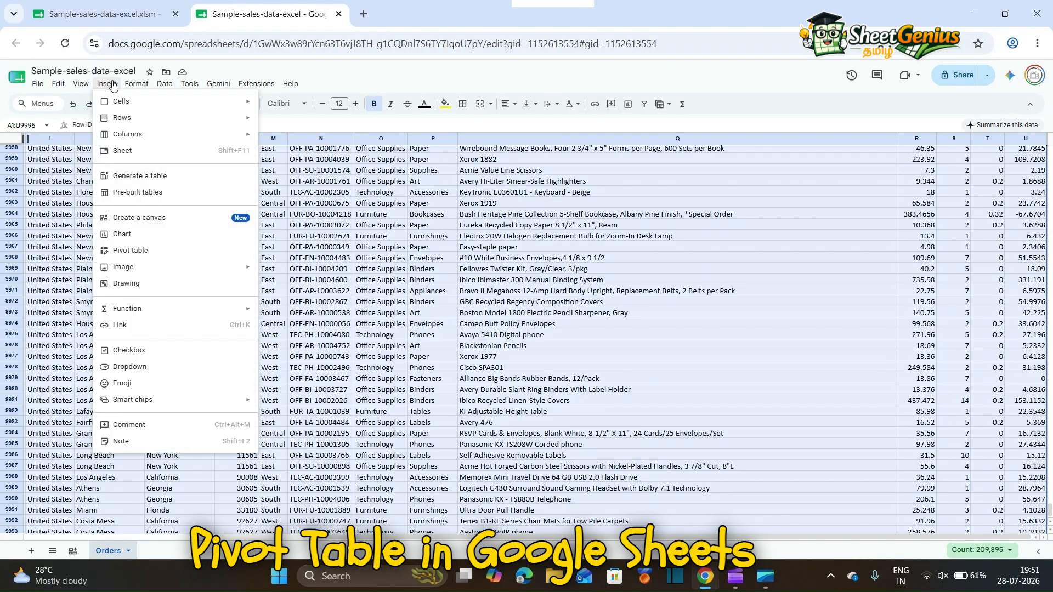
click(149, 253)
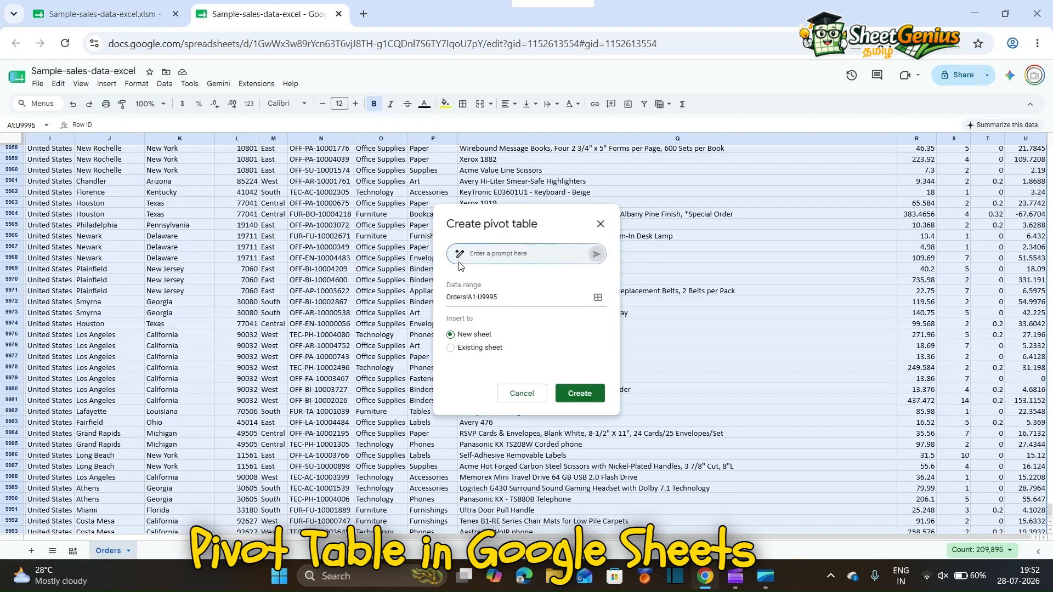
click(474, 255)
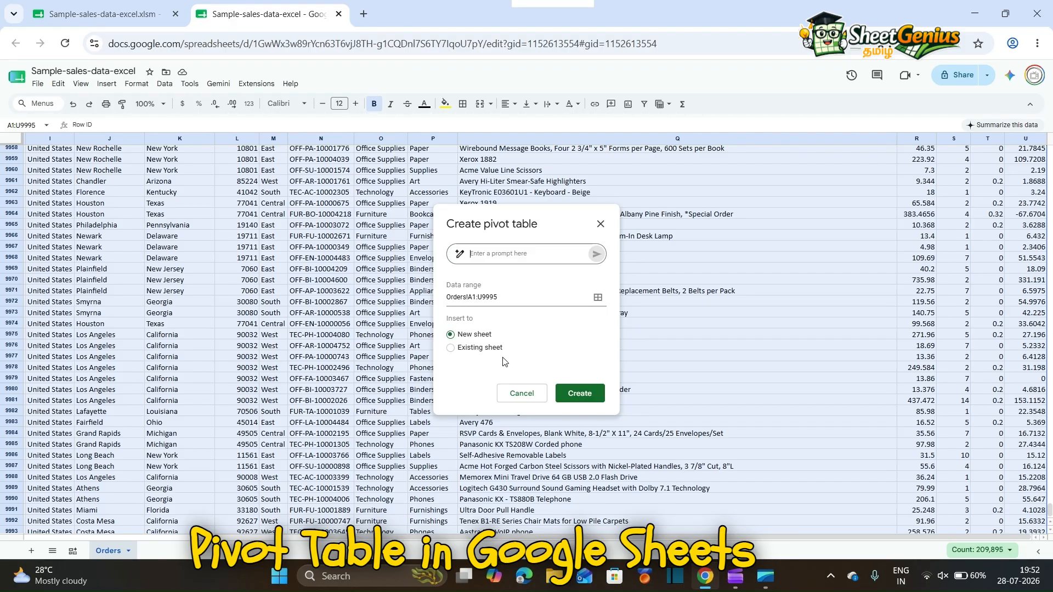
click(576, 394)
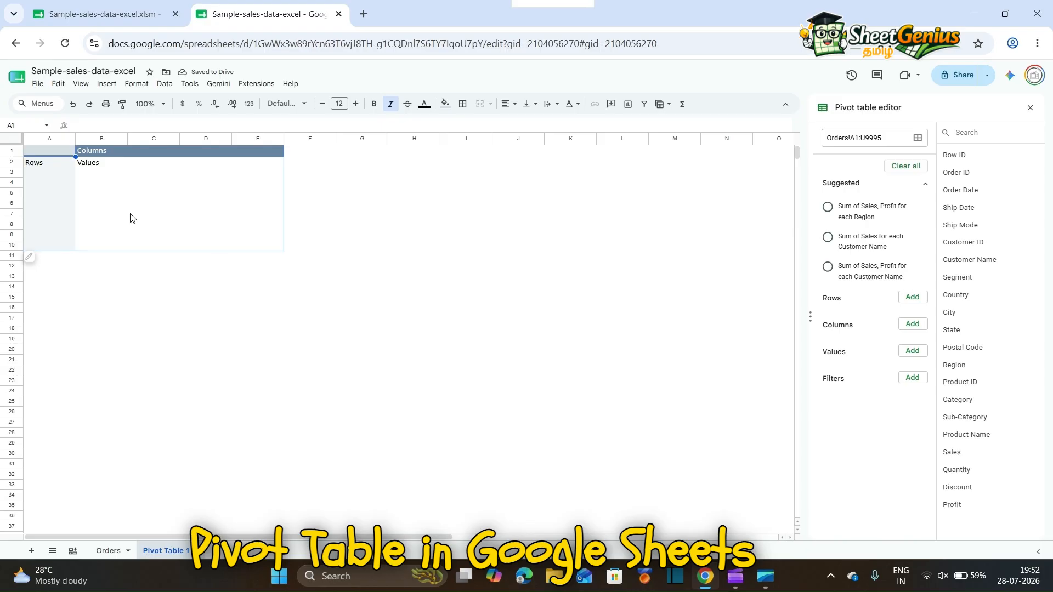
Add Country and State as row fields of the pivot table, with State below Country
click(101, 174)
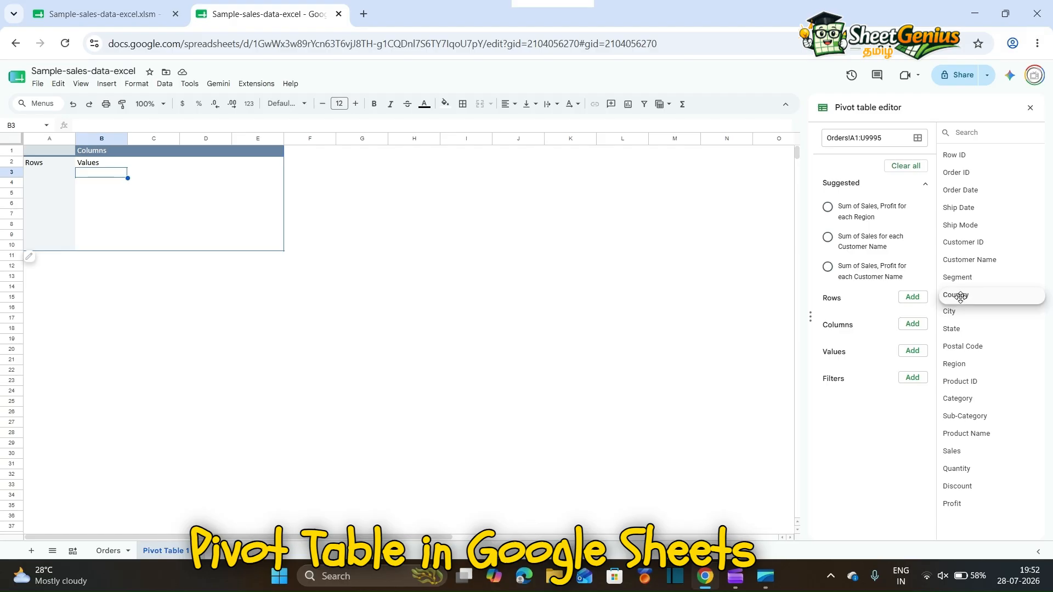
drag(982, 299, 878, 346)
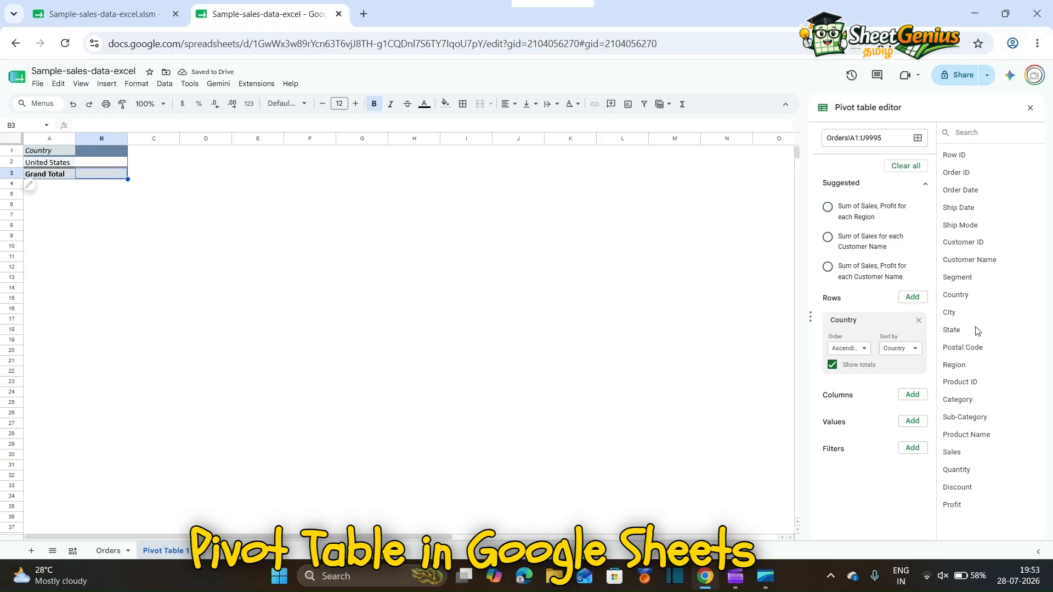
drag(956, 331, 845, 383)
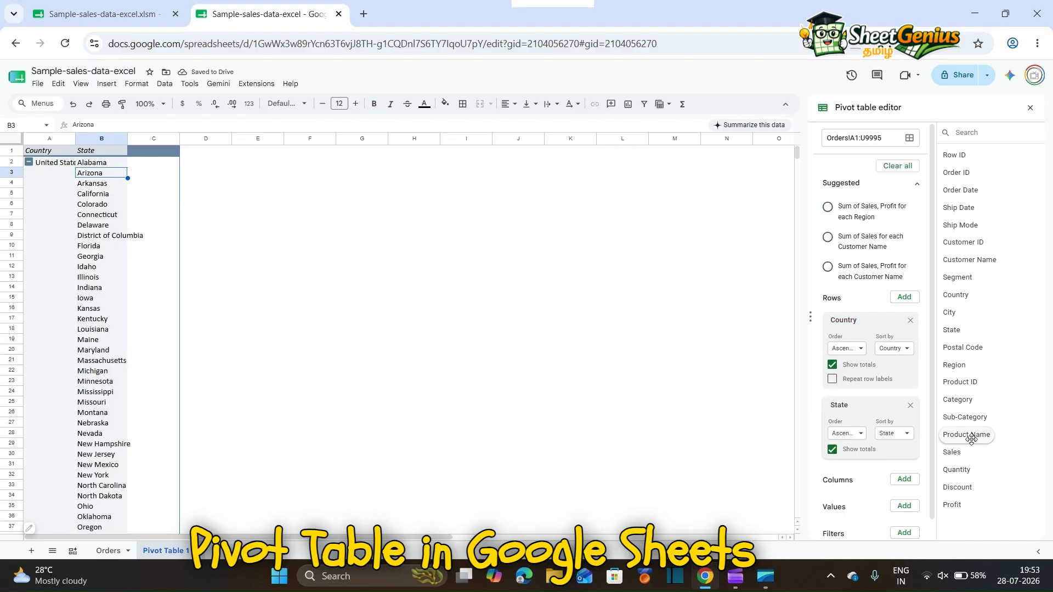
Try Sales as a column field, and remove both it and the Country row field from the pivot table
drag(967, 452, 856, 483)
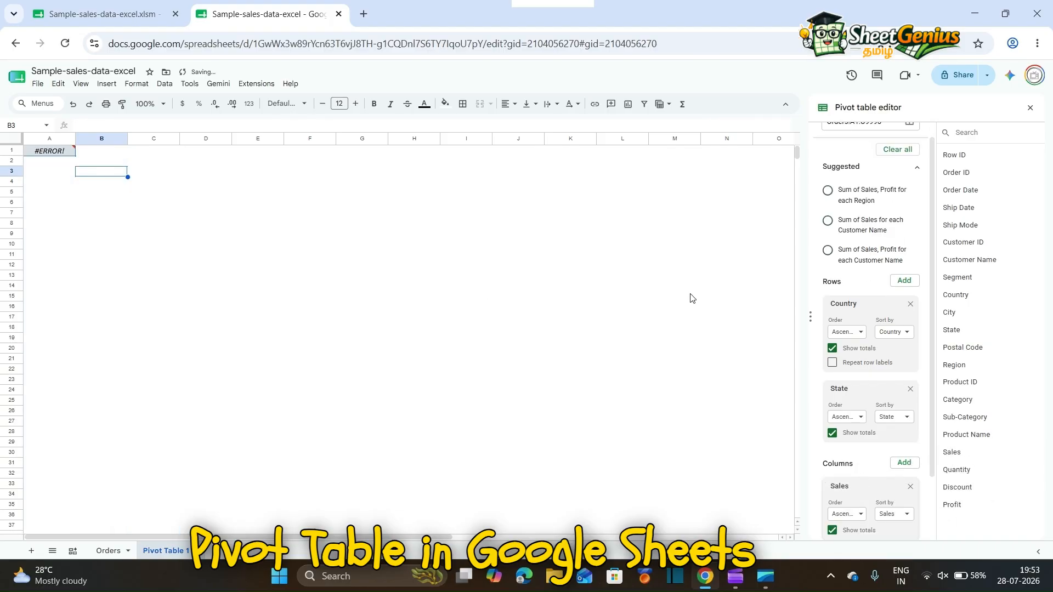
scroll(833, 383, down, 1)
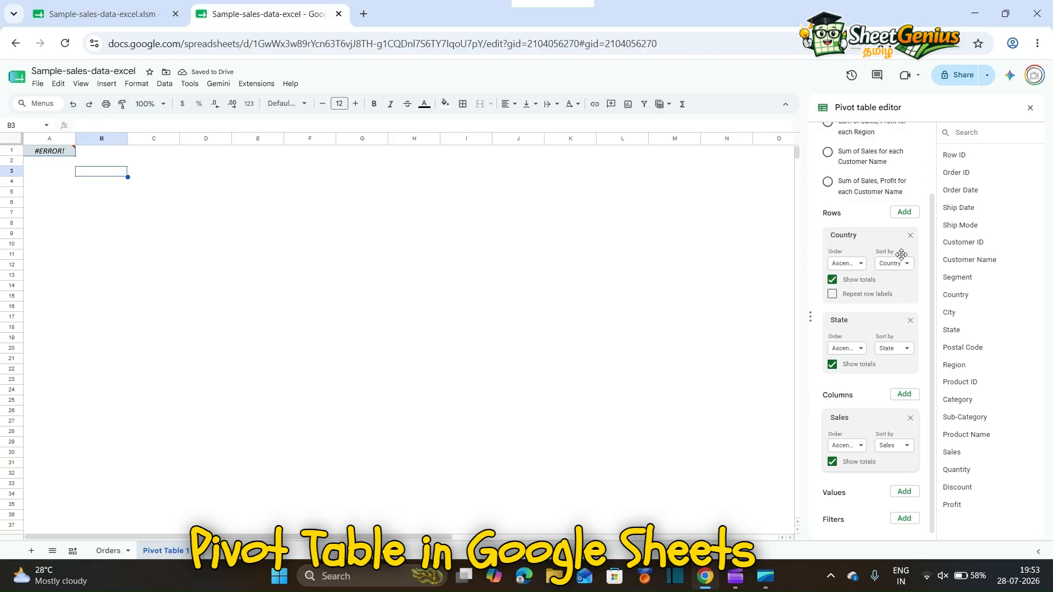
click(910, 235)
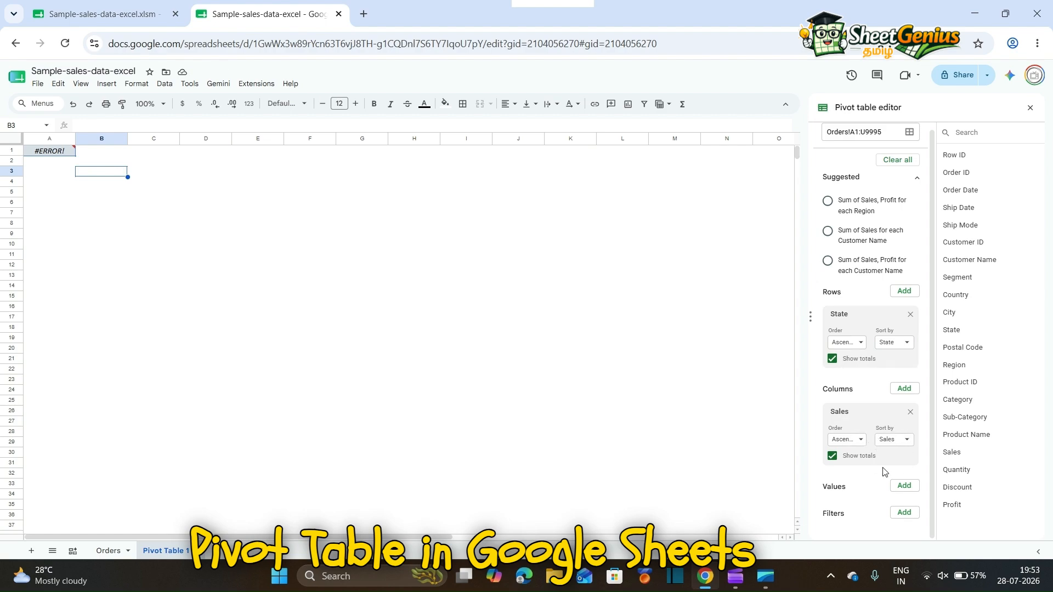
click(911, 413)
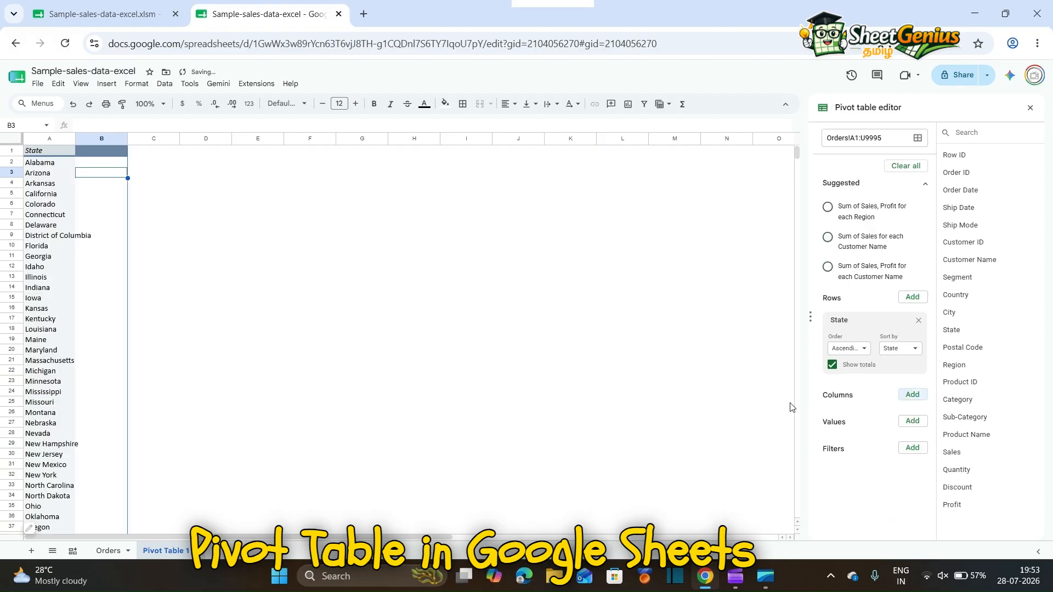
Add Sales as the summed value and Segment as the column field, and look through the table down to its grand total
drag(948, 451, 844, 430)
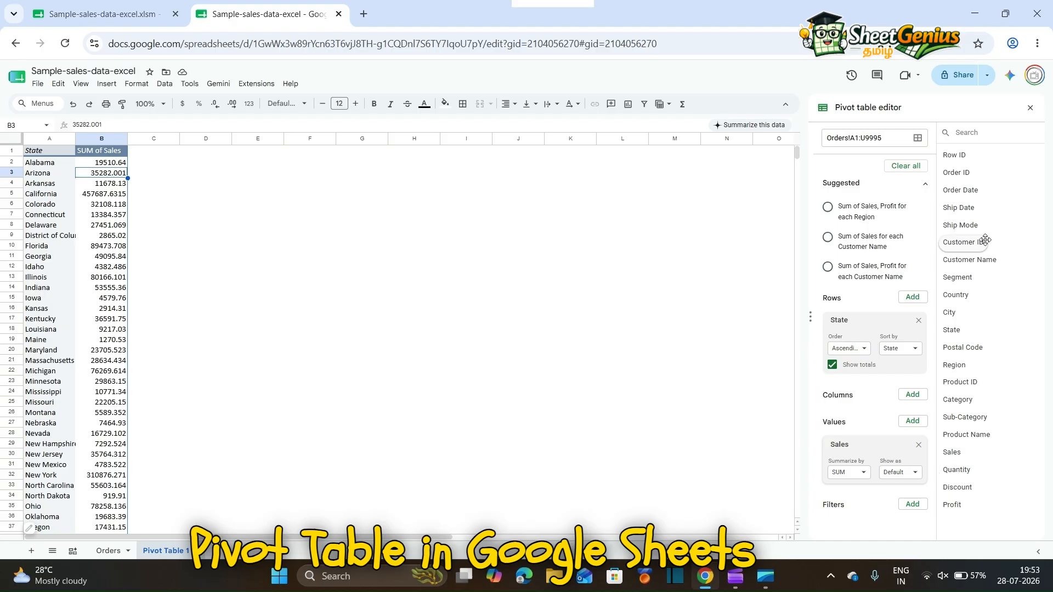
drag(960, 278, 872, 420)
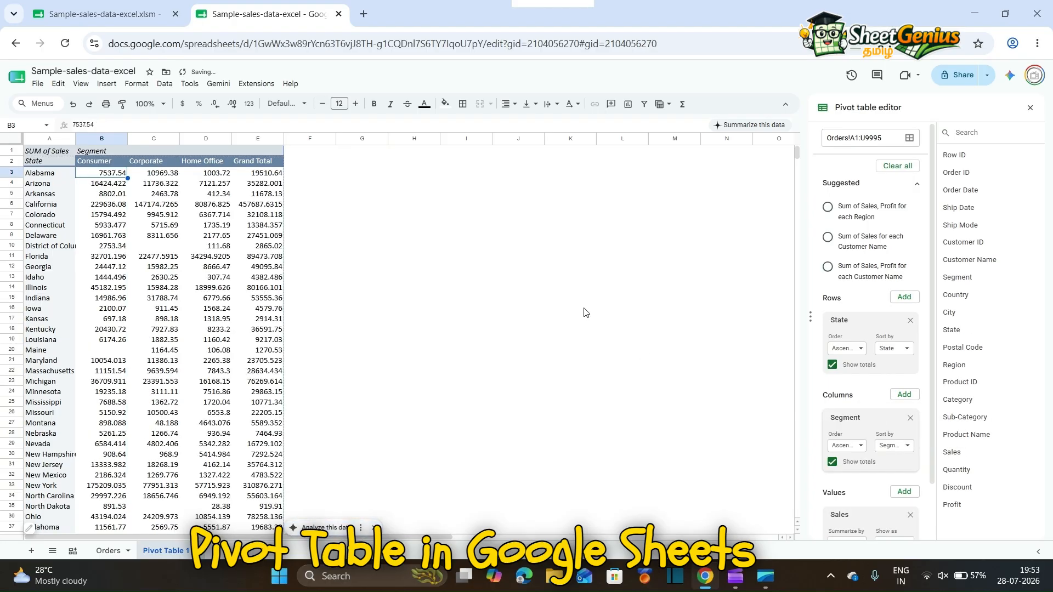
click(39, 175)
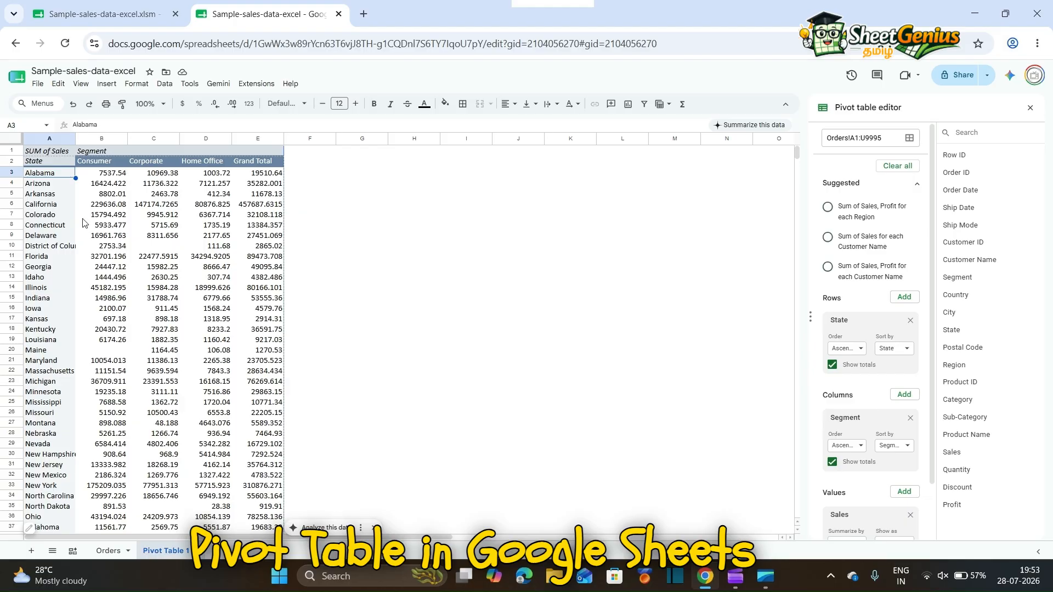
scroll(104, 274, down, 9)
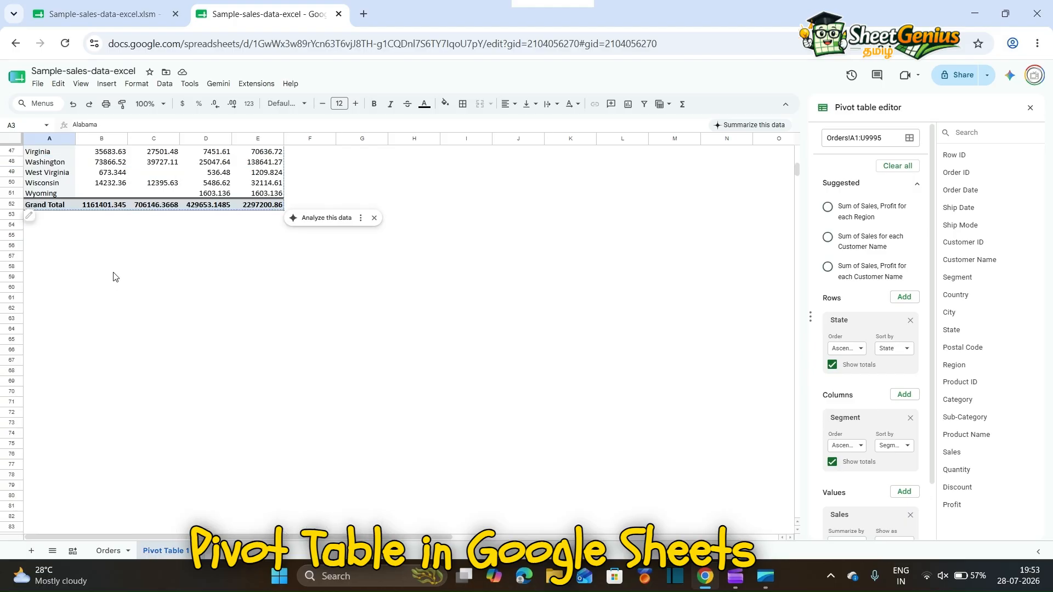
scroll(113, 276, up, 9)
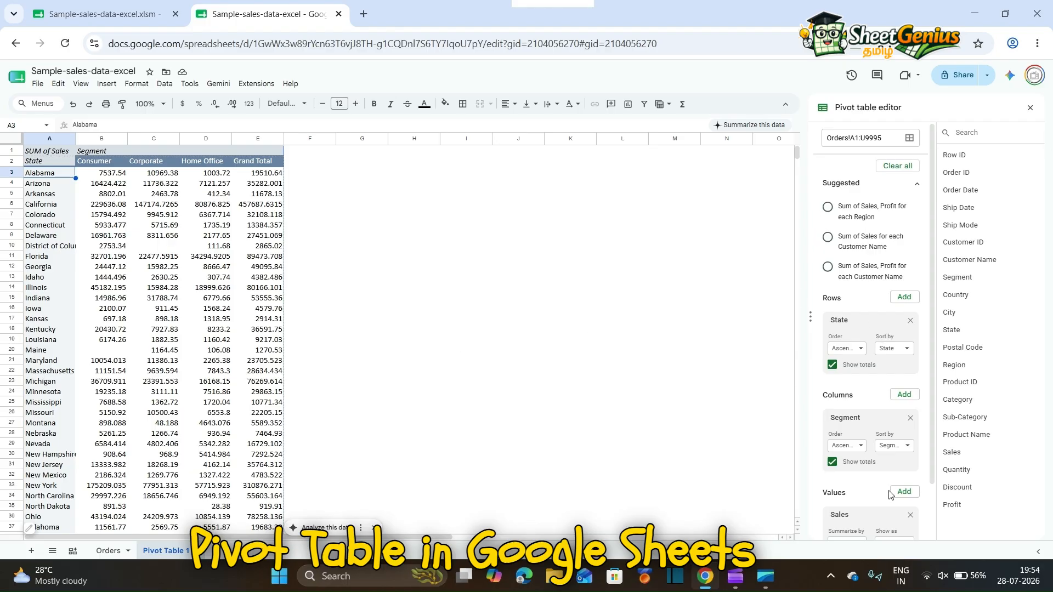
Add Order Date as a filter field of the pivot table
scroll(867, 422, down, 2)
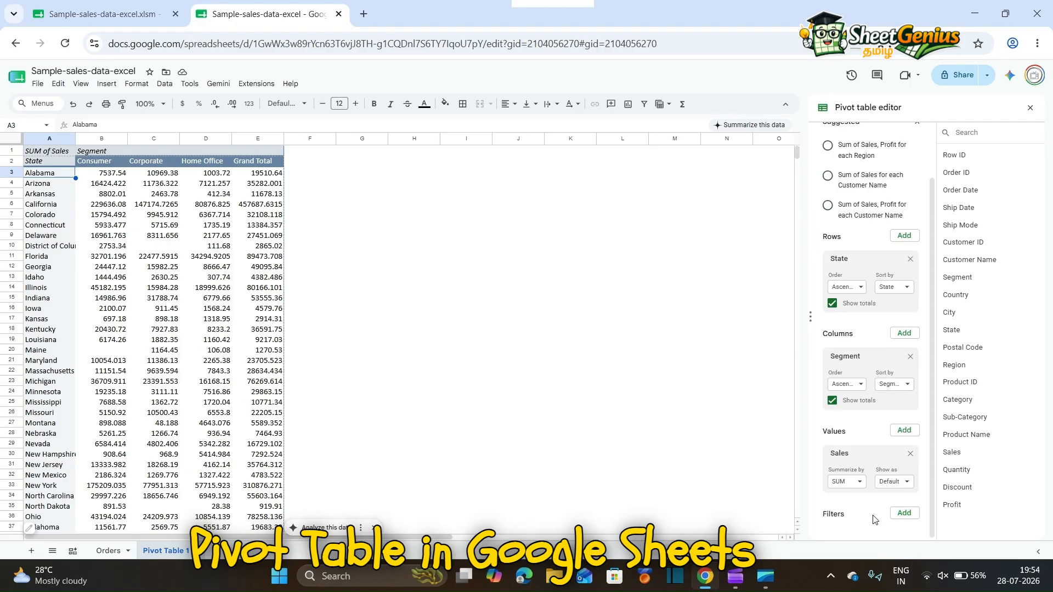
click(903, 516)
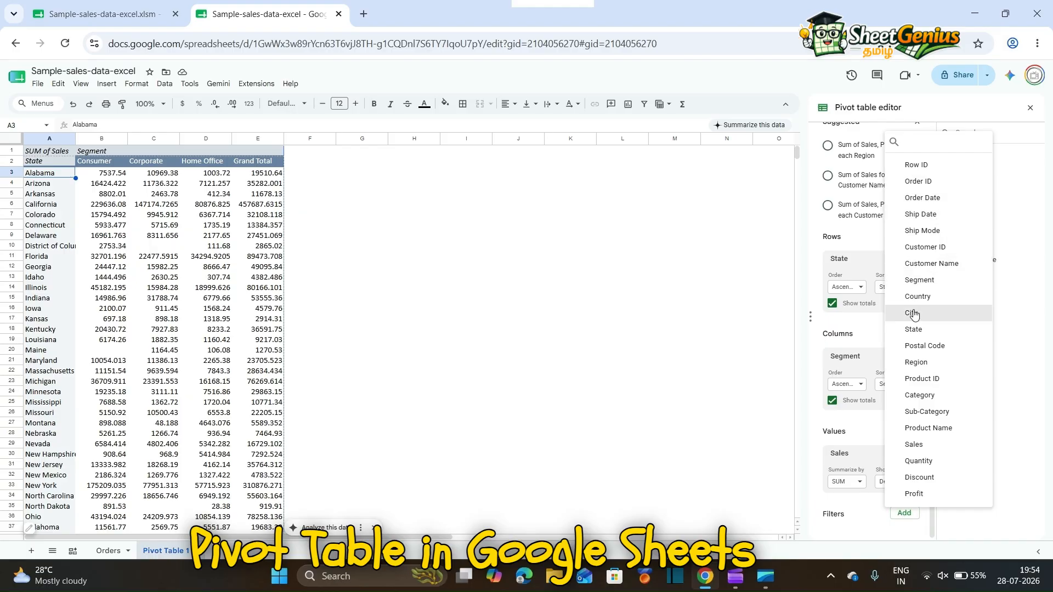
click(927, 203)
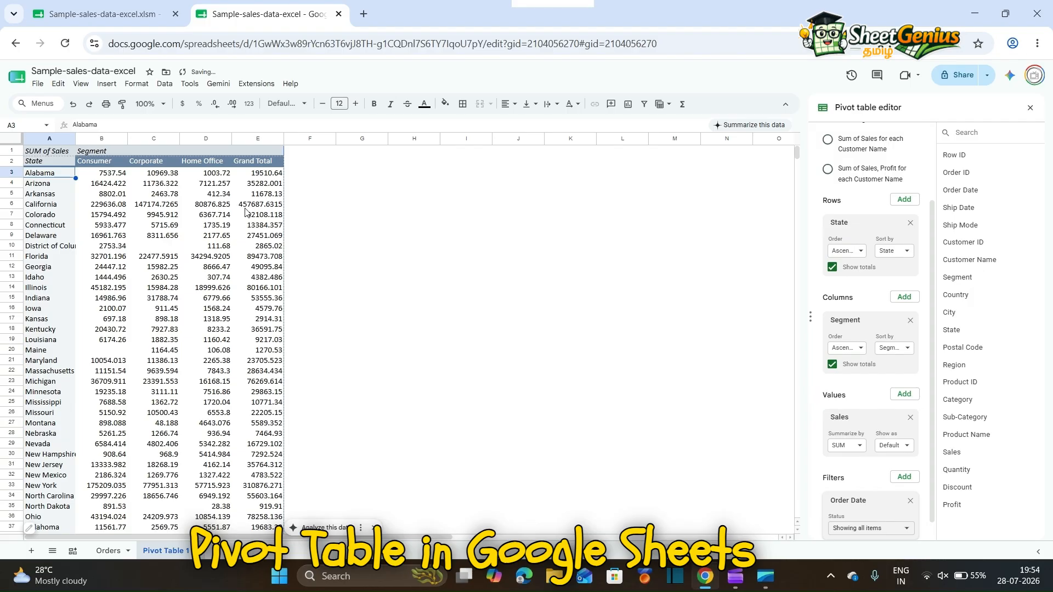
Limit the Order Date filter to 1/18/2014, 1/19/2014 and 1/20/2017, and widen the pivot table editor
click(867, 528)
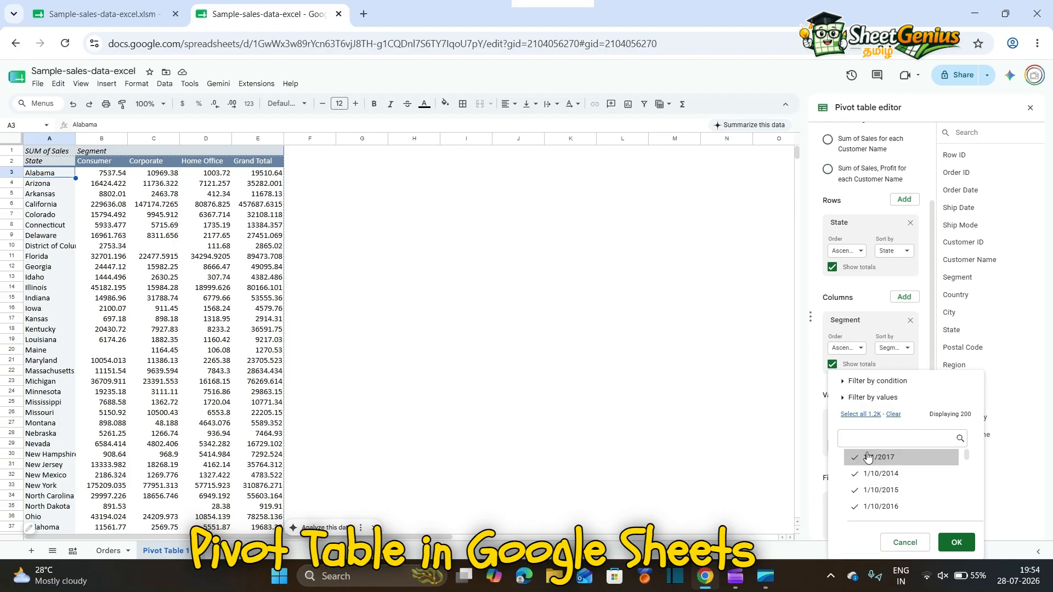
click(894, 415)
scroll(892, 458, down, 5)
click(881, 492)
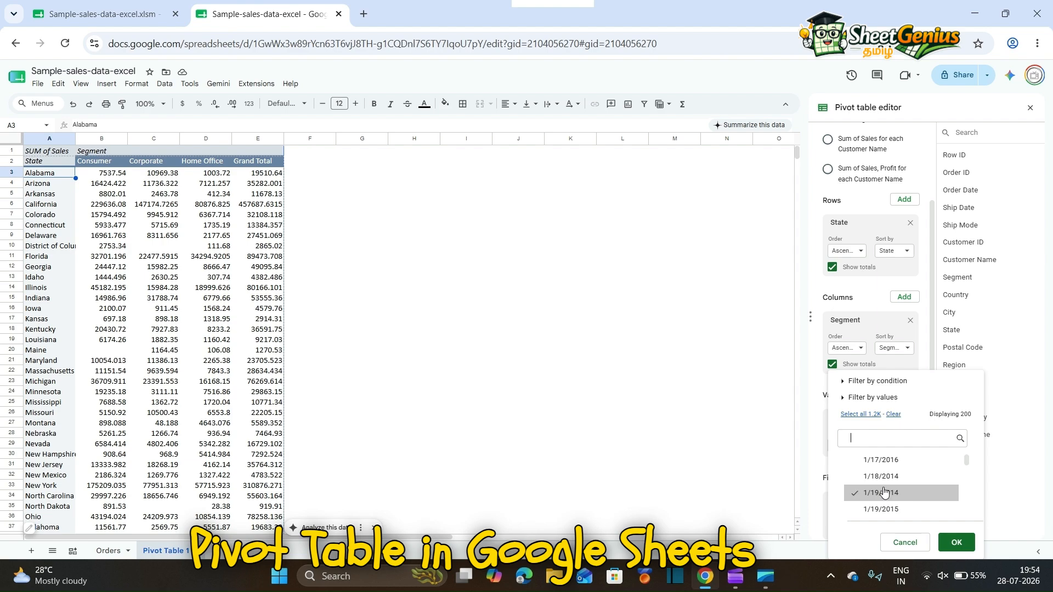
click(884, 477)
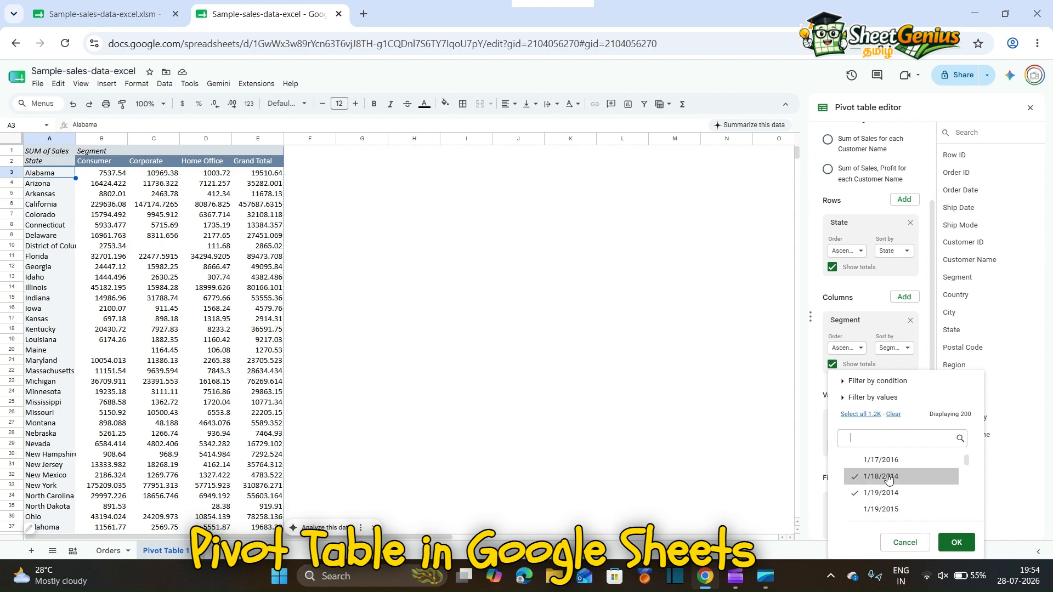
scroll(878, 478, down, 2)
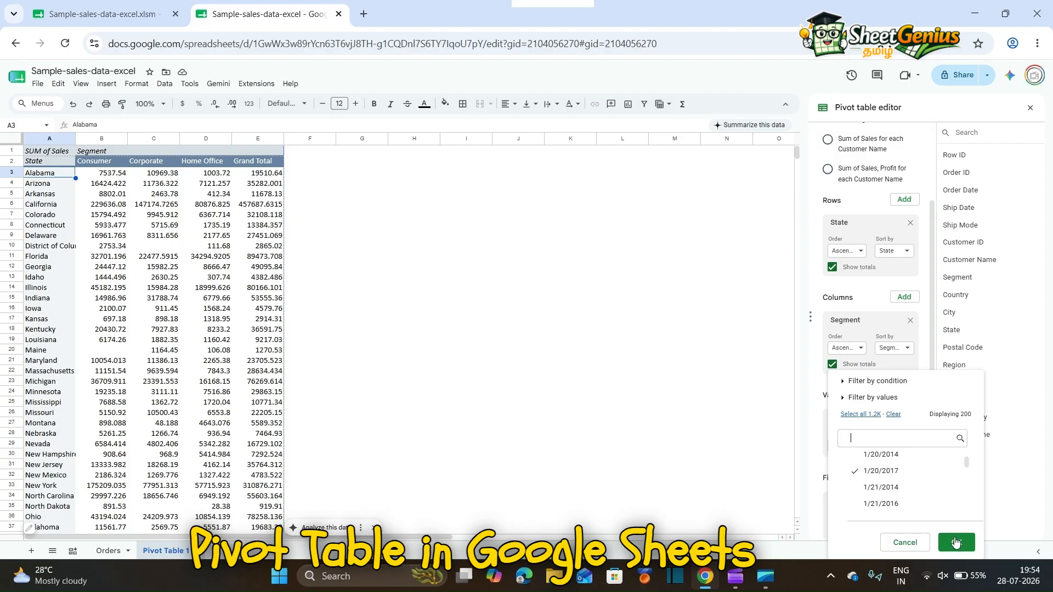
click(957, 542)
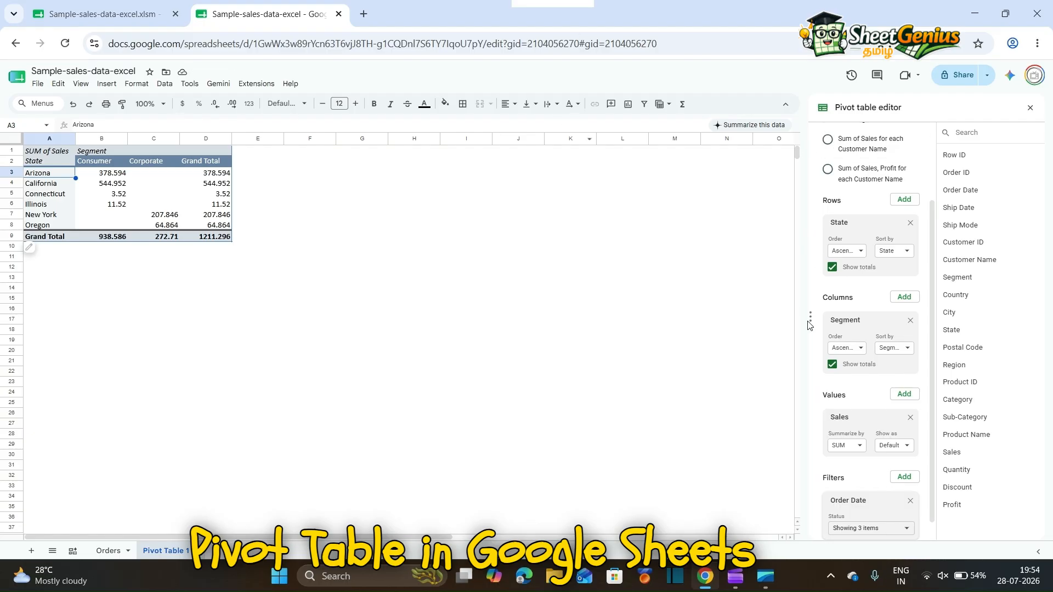
drag(810, 324, 711, 323)
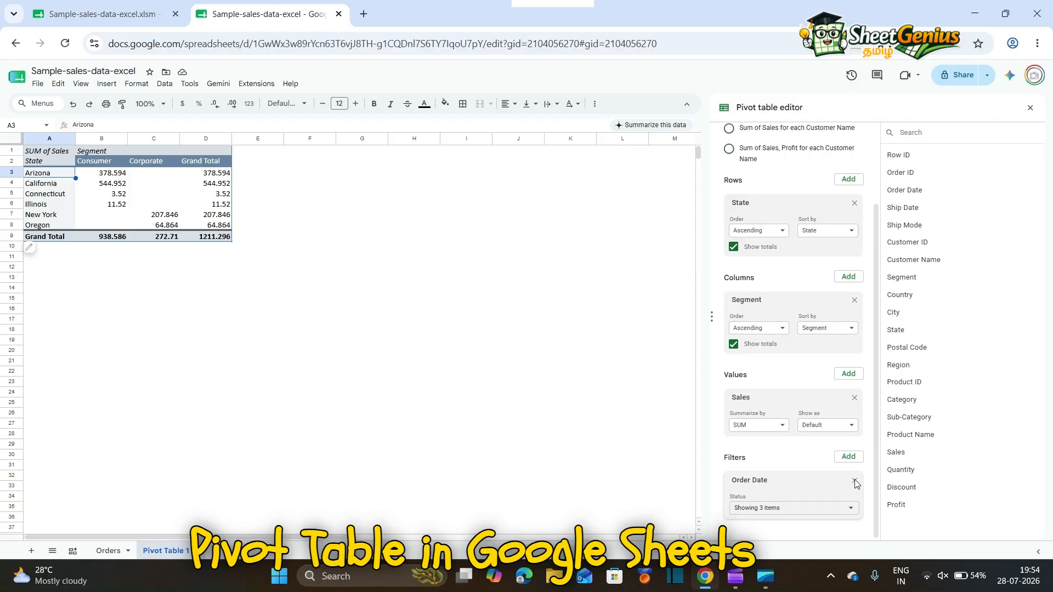
Replace the pivot table's Order Date filter with a Sub-Category filter limited to Art
click(855, 482)
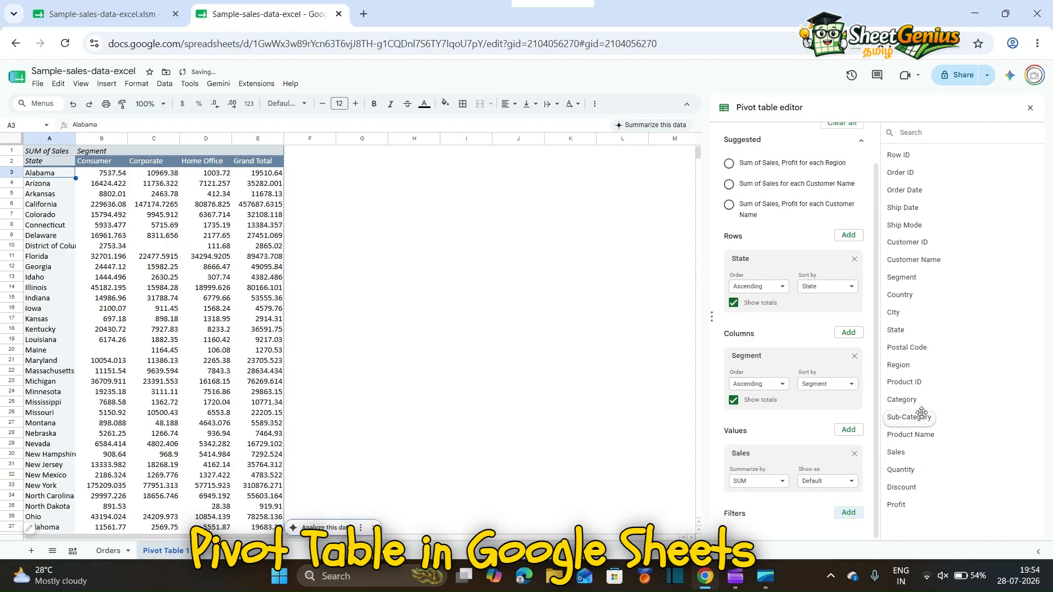
drag(920, 418, 768, 531)
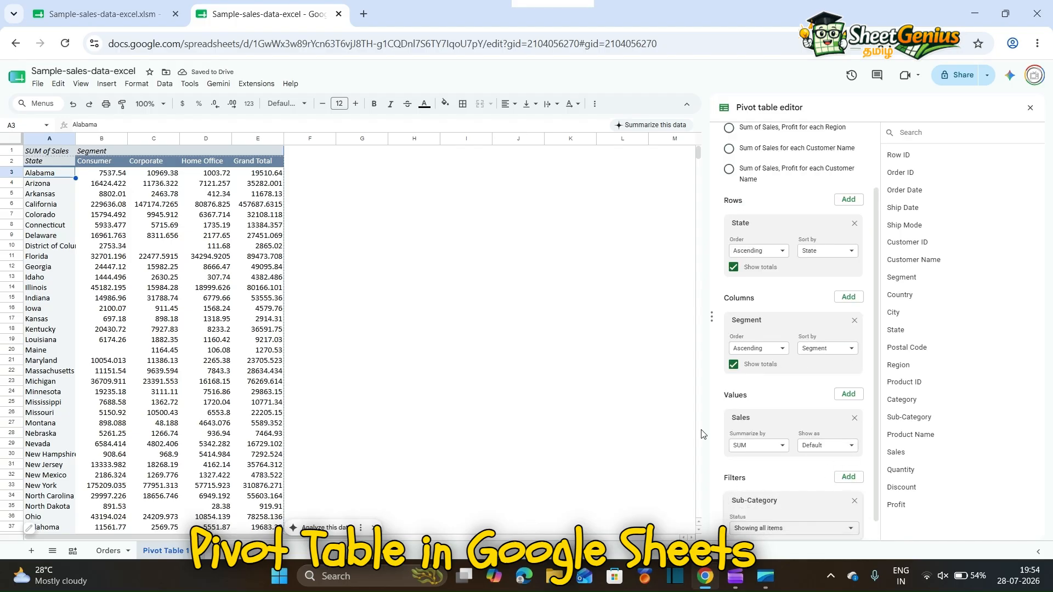
click(756, 528)
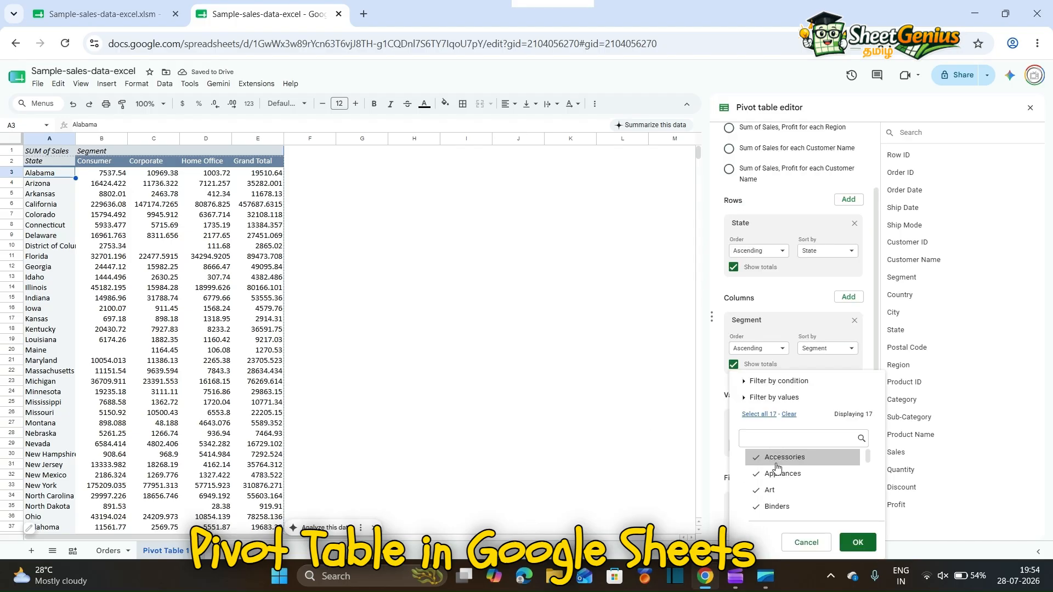
click(788, 414)
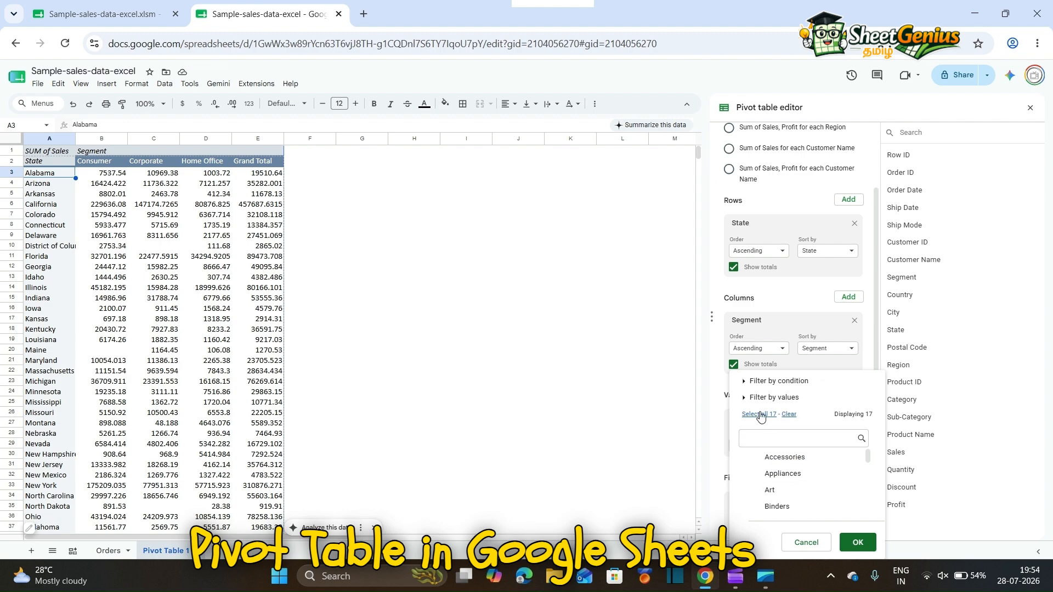
click(768, 490)
click(858, 543)
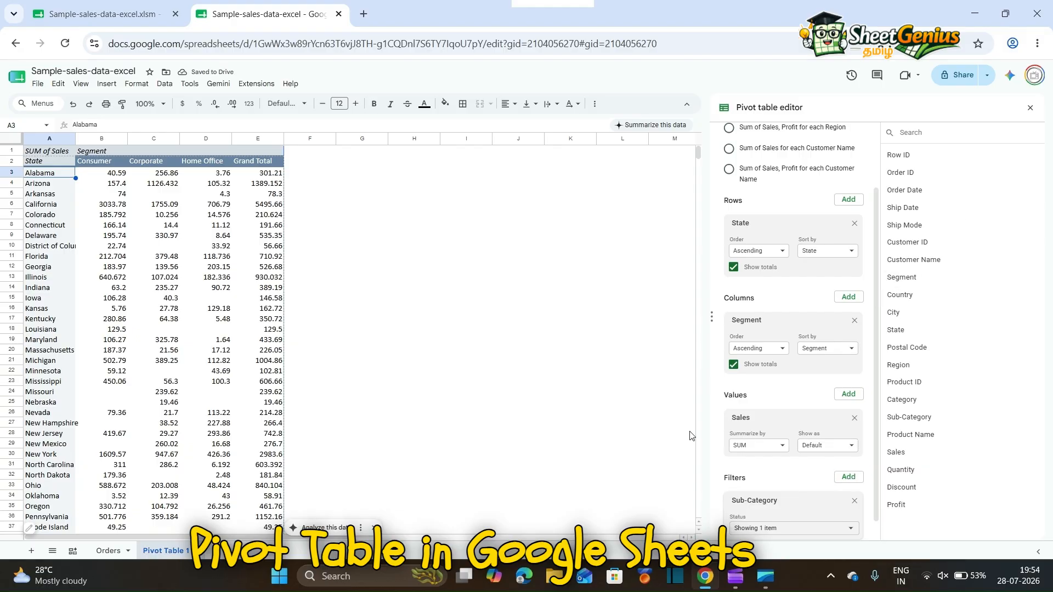
Add Ship Mode as a second row field beneath State in the pivot table
click(849, 202)
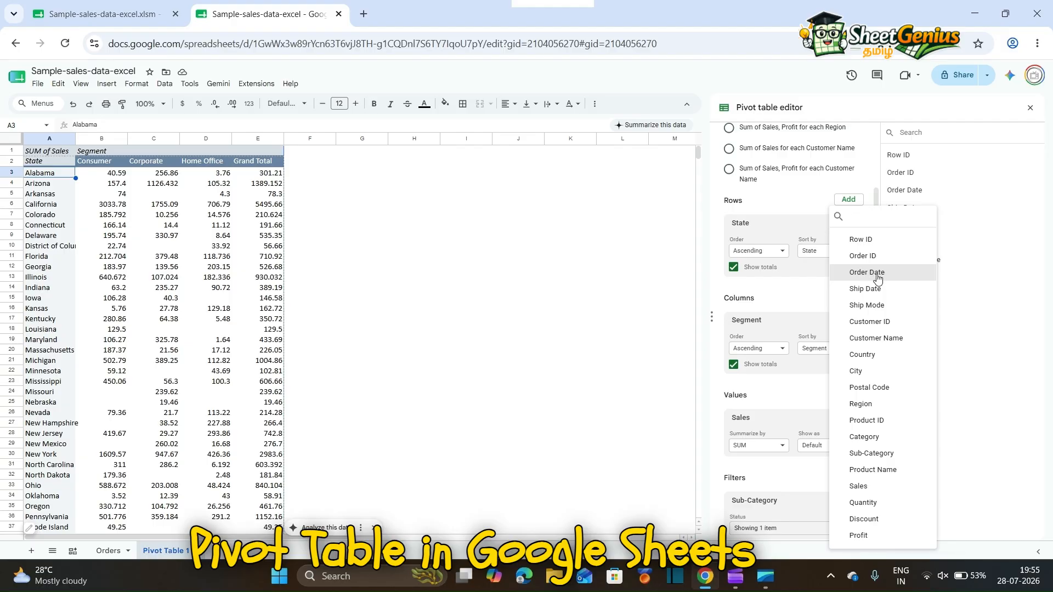
click(867, 305)
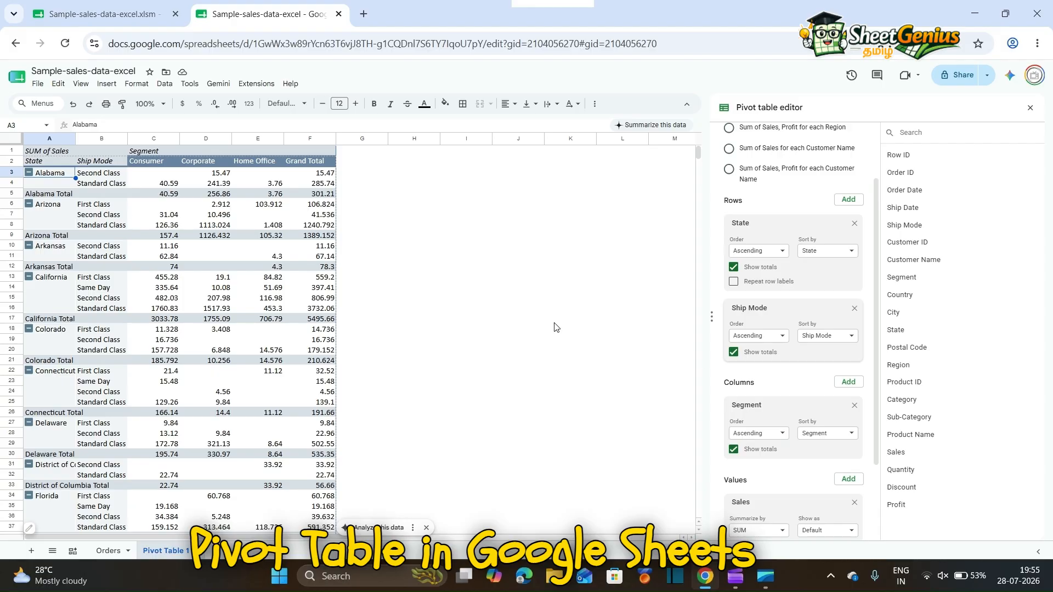
Try repeating the State row labels, turn the repetition off again, and check the order and sort options of the row fields
click(735, 285)
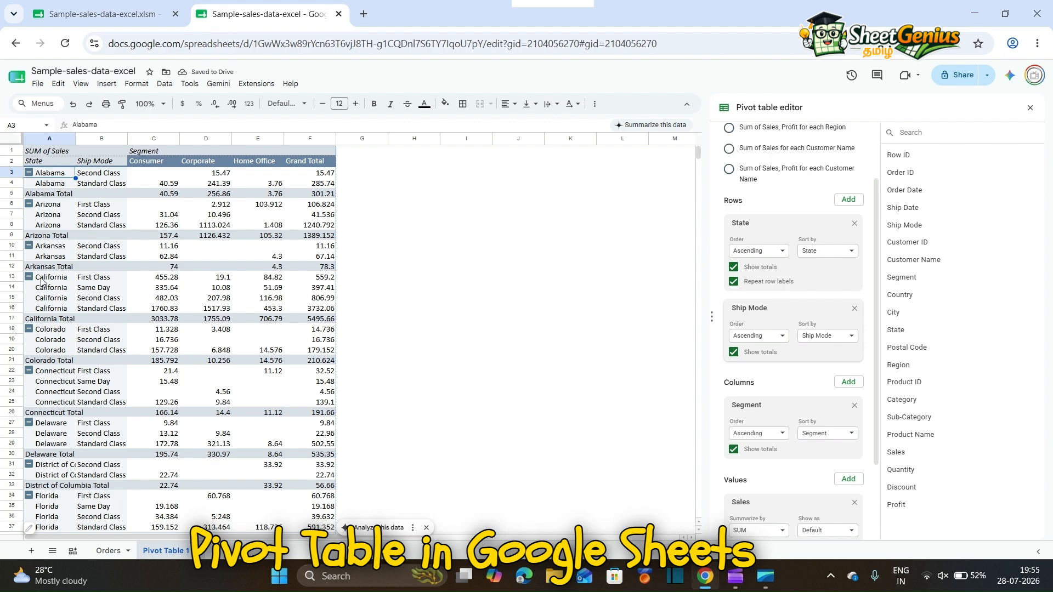
click(734, 281)
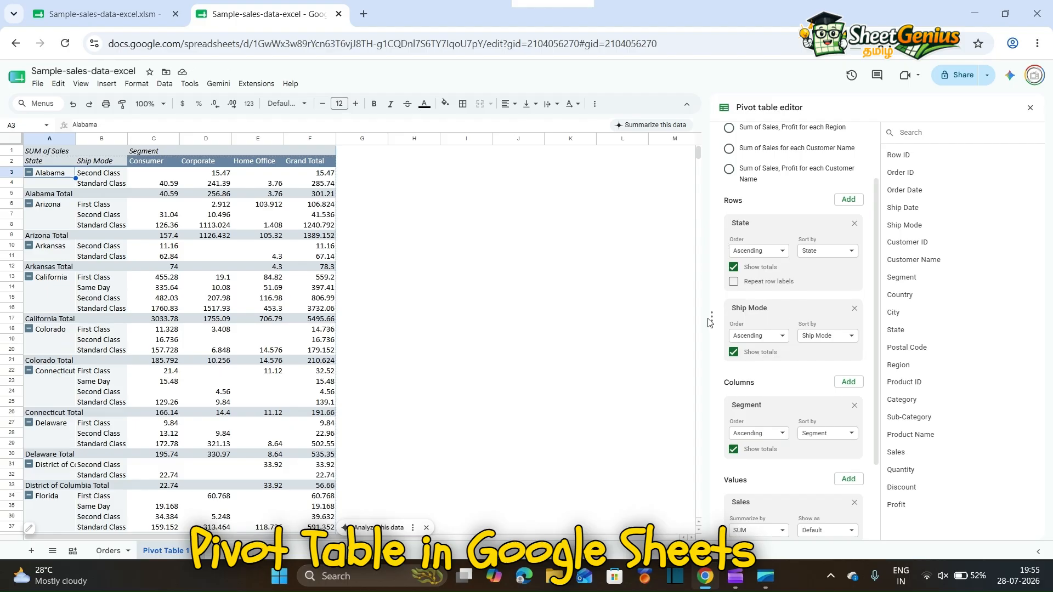
click(762, 231)
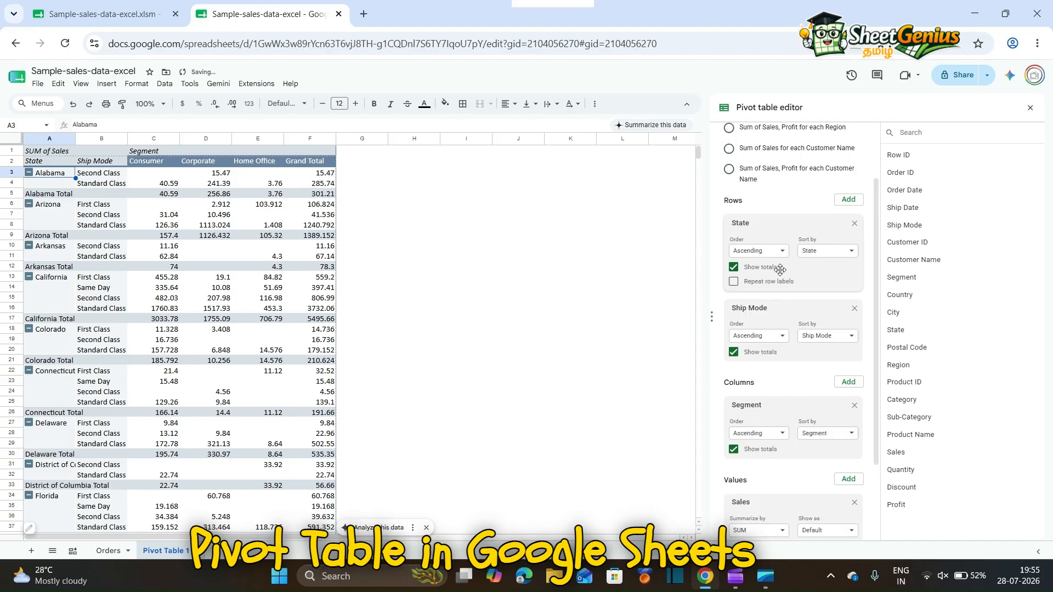
click(783, 251)
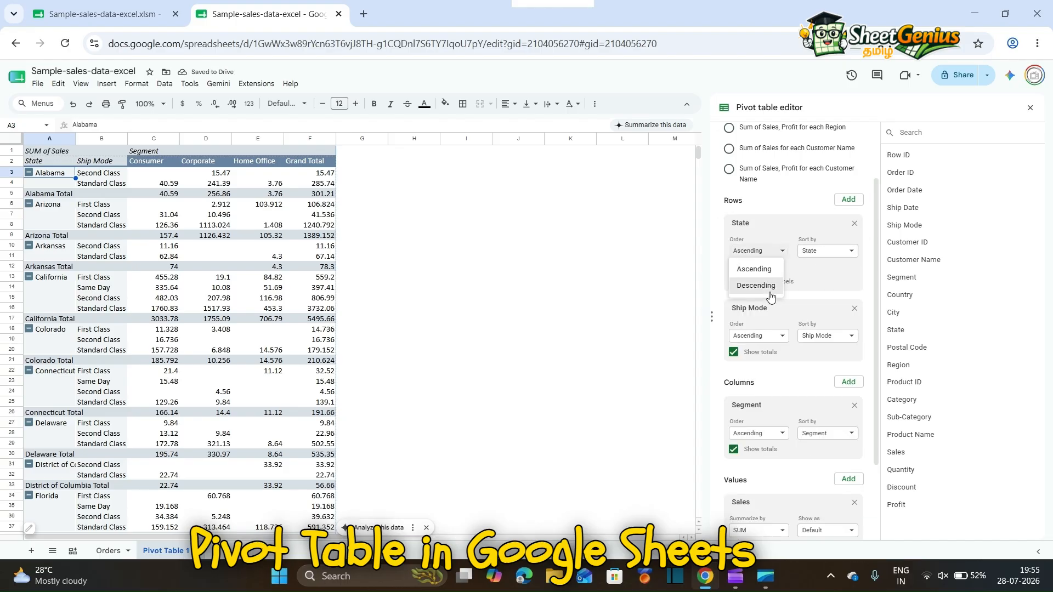
click(856, 252)
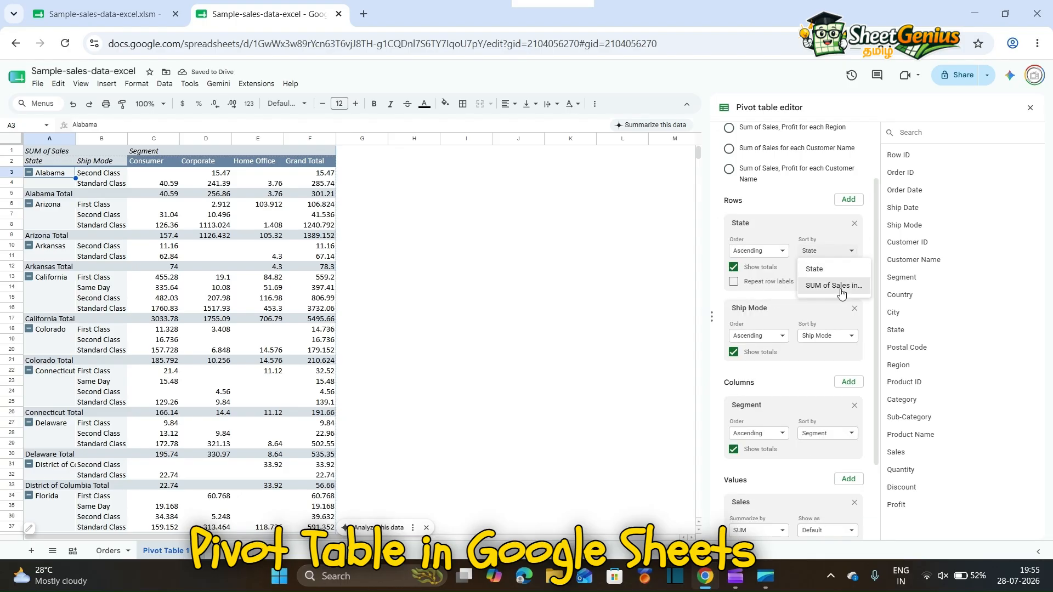
click(734, 282)
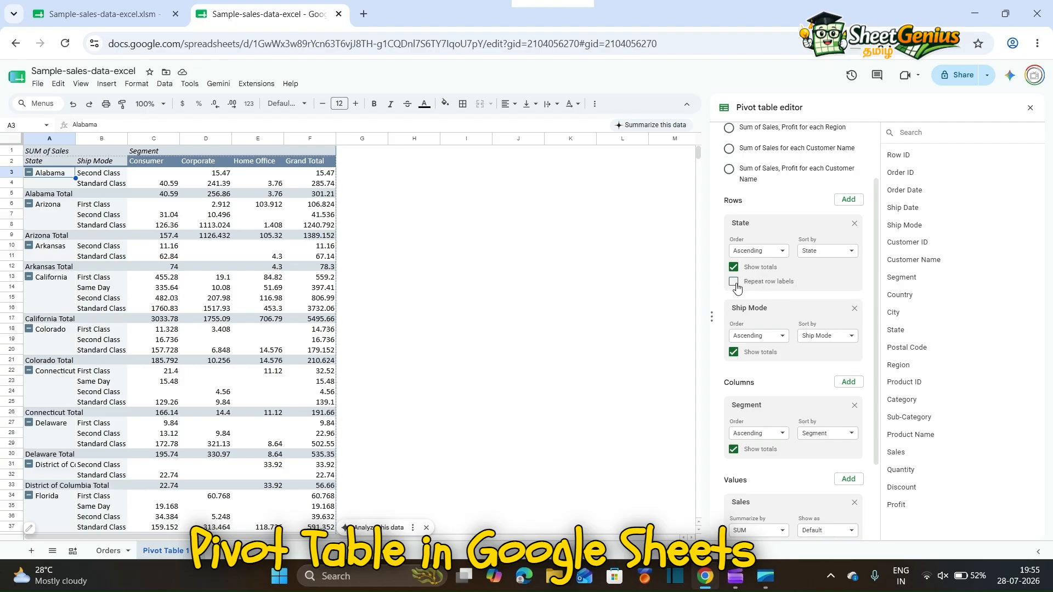
click(734, 282)
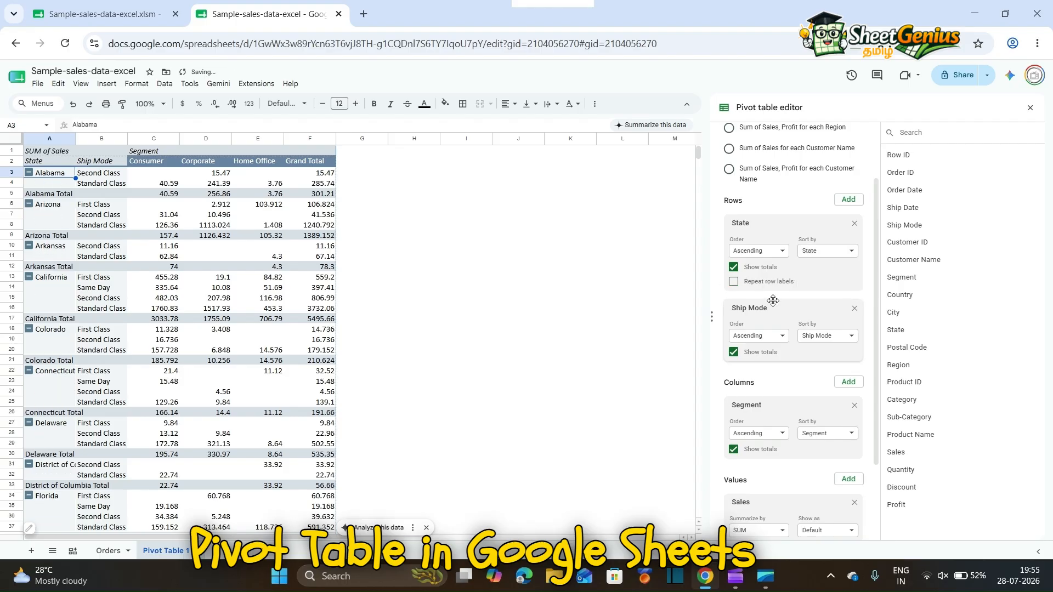
click(809, 337)
click(806, 352)
scroll(775, 399, down, 2)
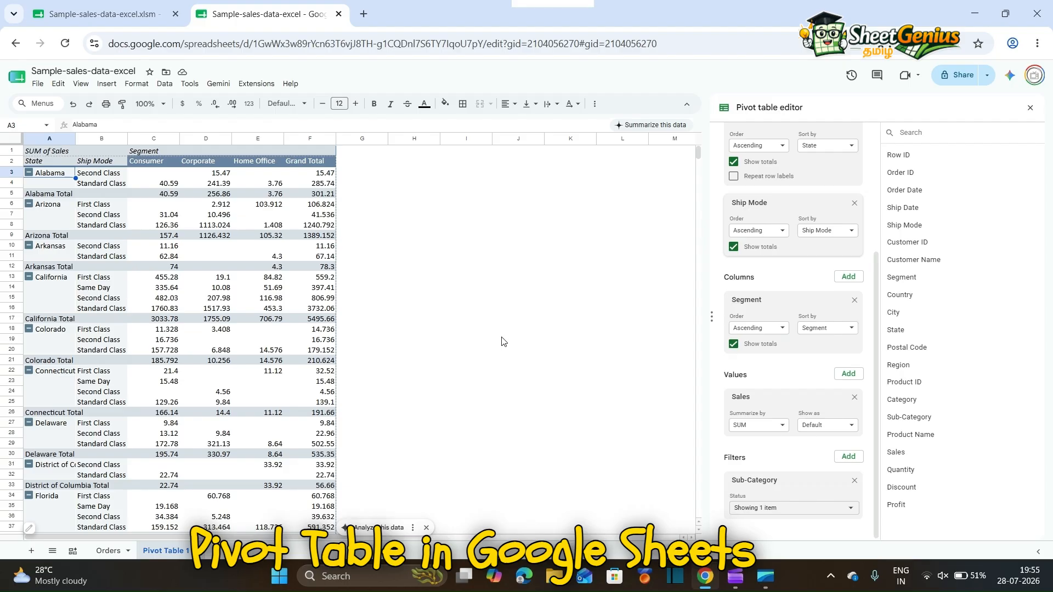
Select the entire sales data range A1:U9995 on the Orders sheet, including the header row
click(109, 551)
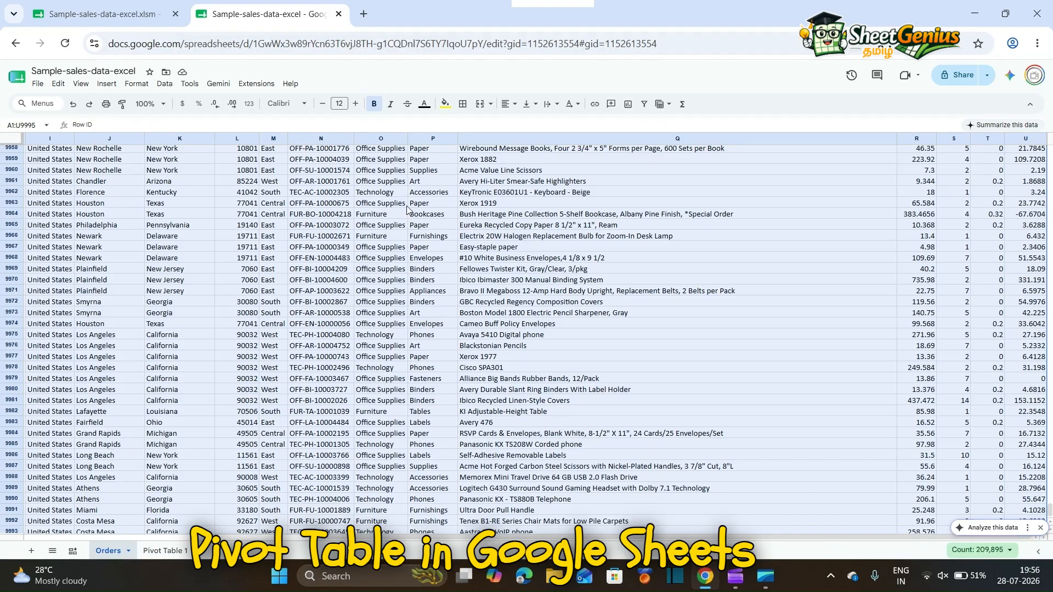
scroll(657, 302, up, 15)
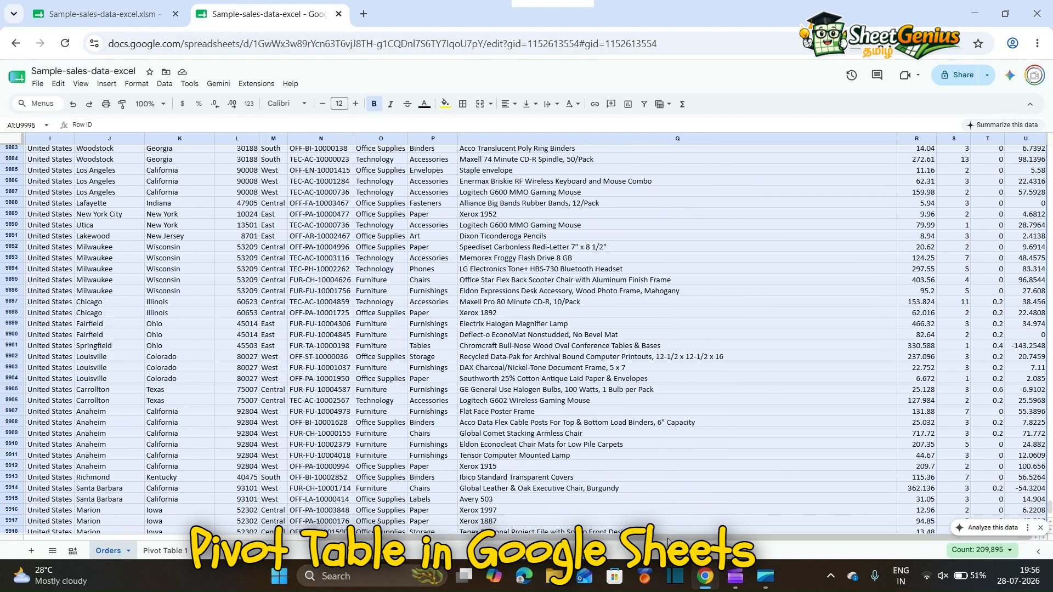
scroll(1052, 289, left, 8)
scroll(1052, 289, up, 9)
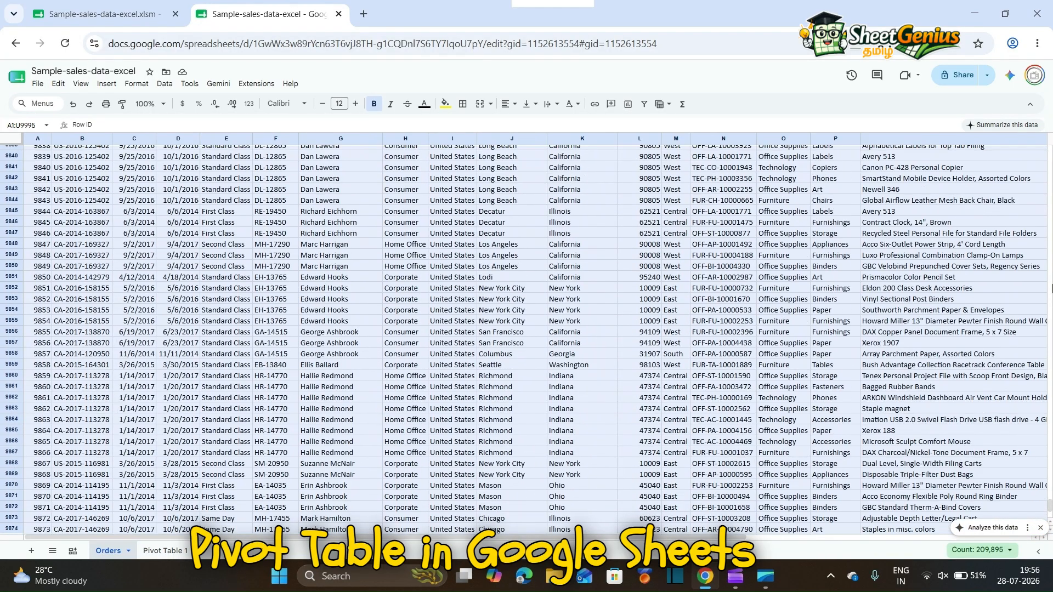
drag(1050, 507, 1037, 114)
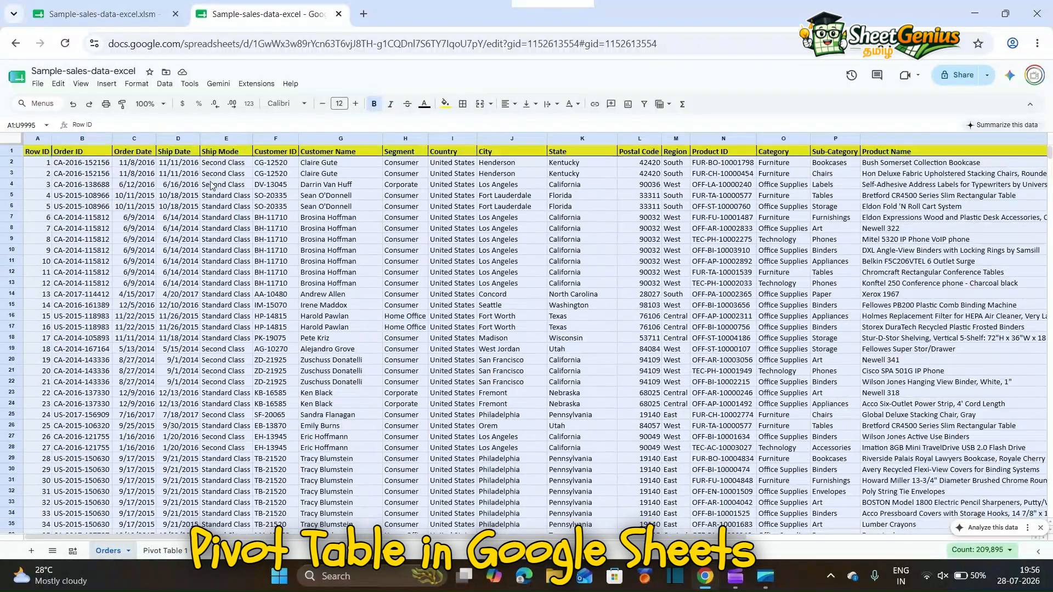
click(231, 186)
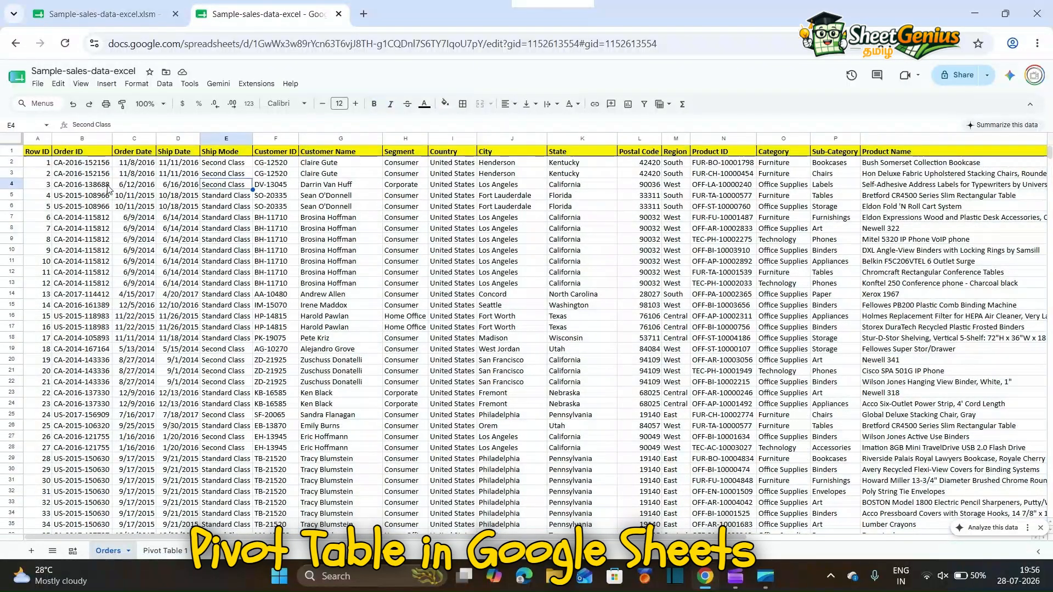
click(40, 159)
key(ctrl+shift+Down)
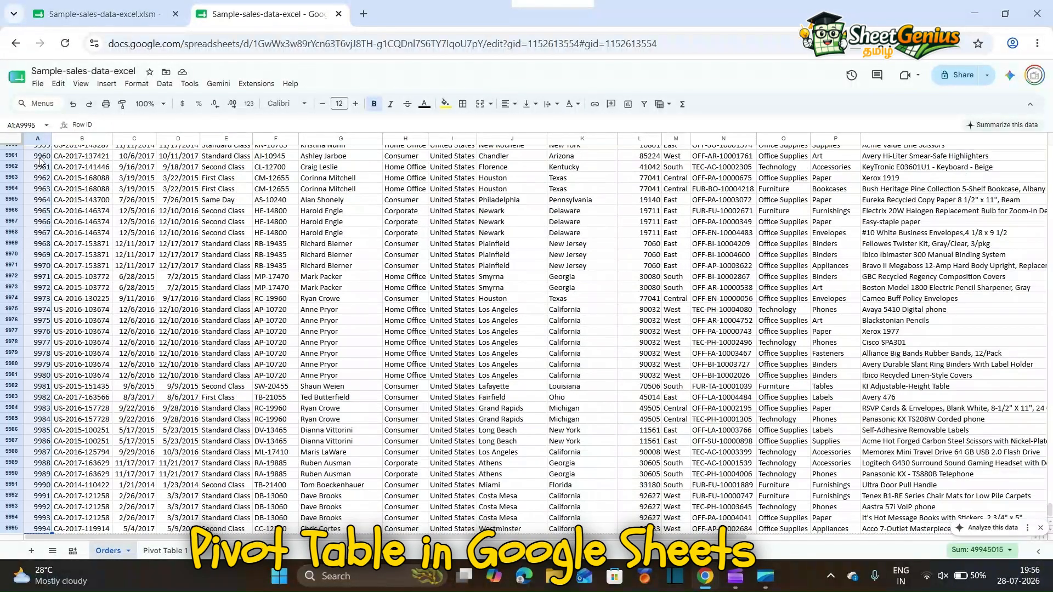
key(ctrl+shift+Right)
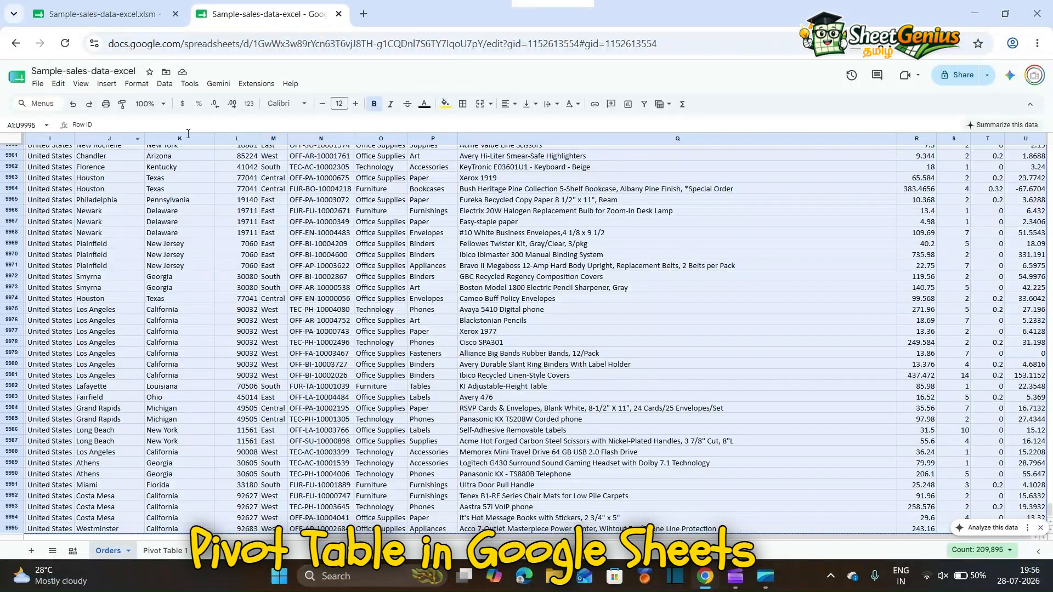
Generate a pivot table from the selected range with the AI prompt "Statewise Sales data required"
click(107, 83)
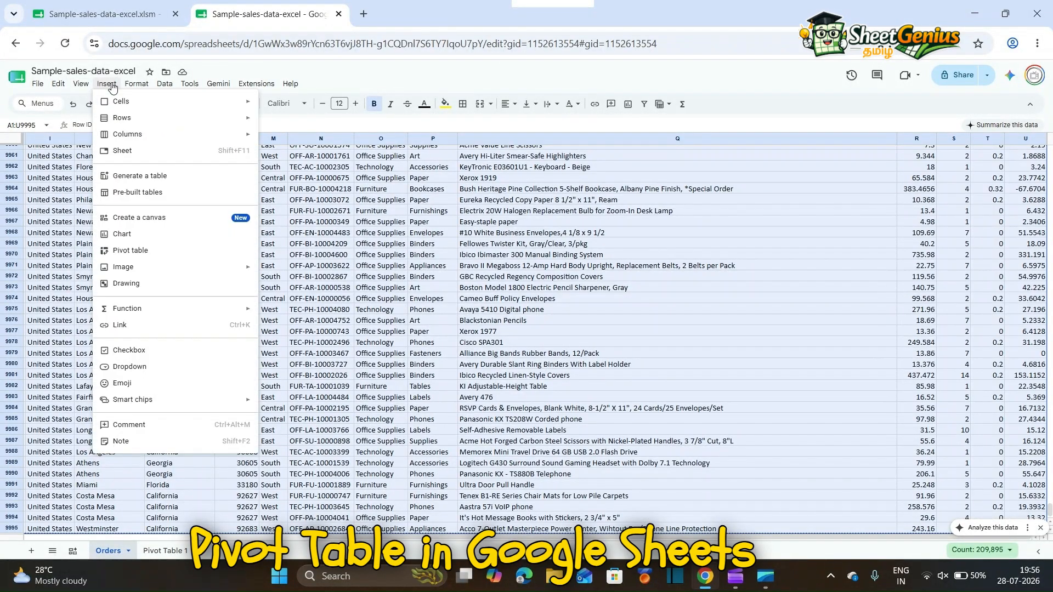
click(131, 251)
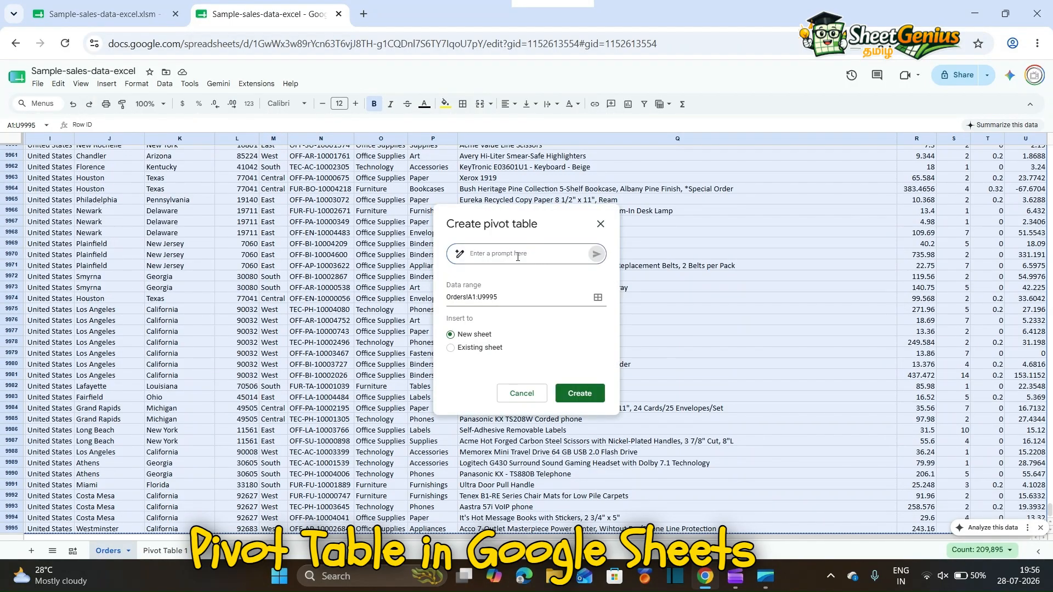
text(Statewise Sales data repo)
text(red)
click(597, 255)
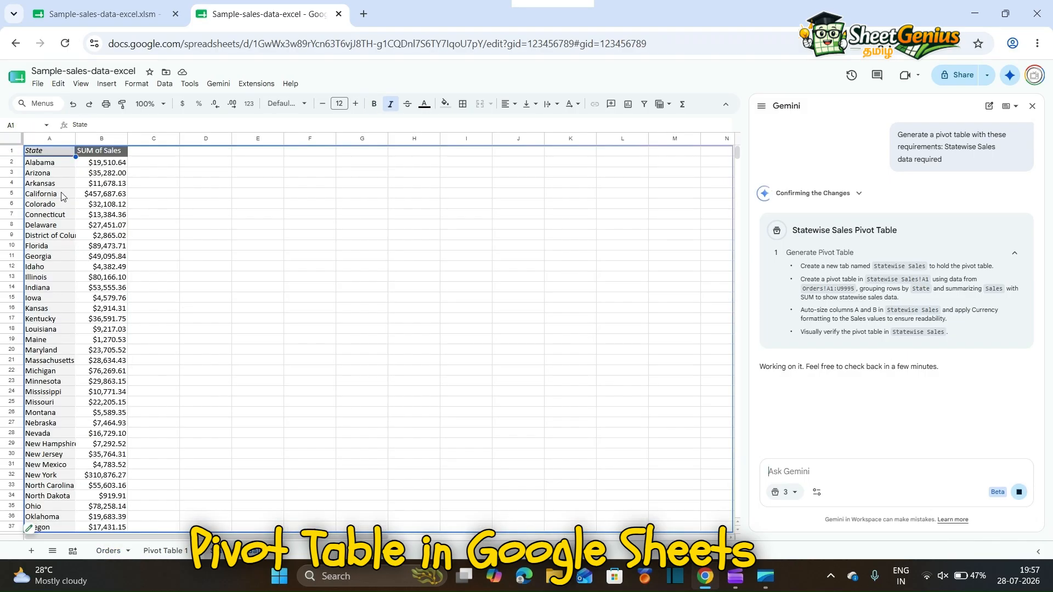
Look through the generated state-wise sales table from start to end, and return to the Pivot Table 1 sheet
click(99, 166)
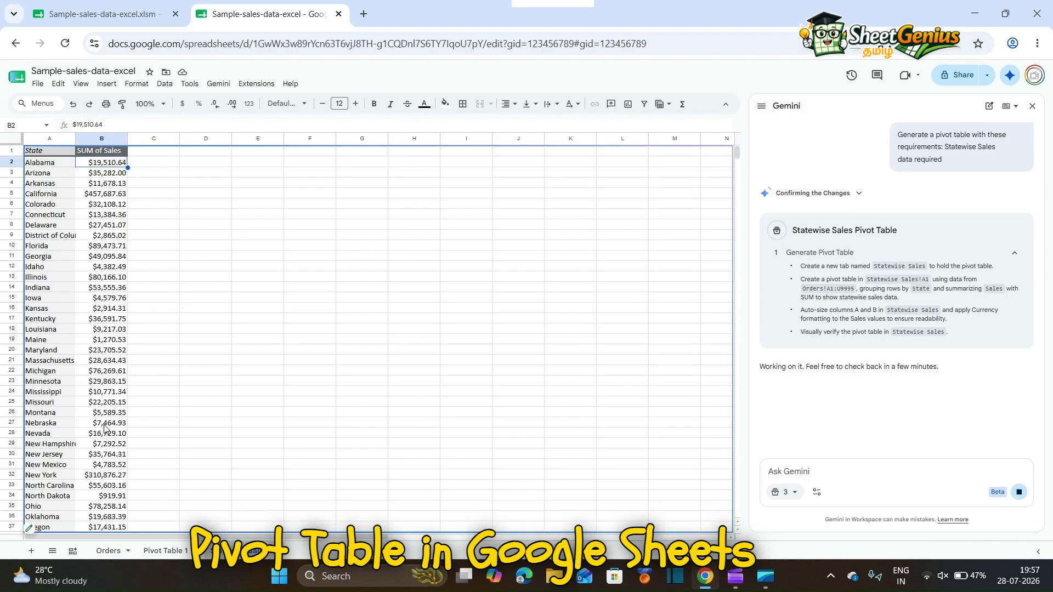
scroll(108, 433, down, 10)
scroll(108, 433, up, 10)
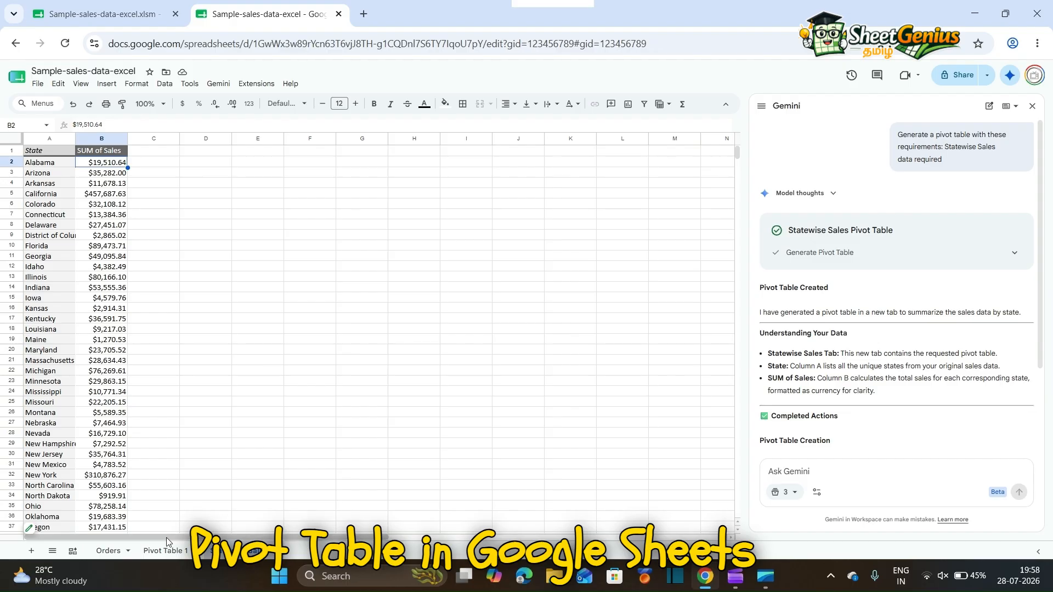
click(165, 553)
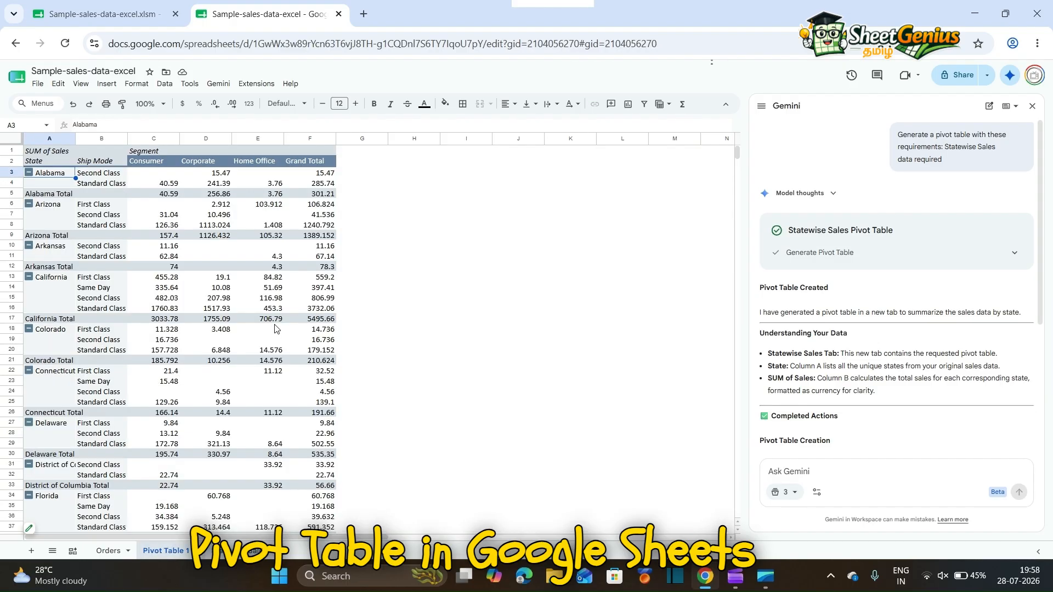